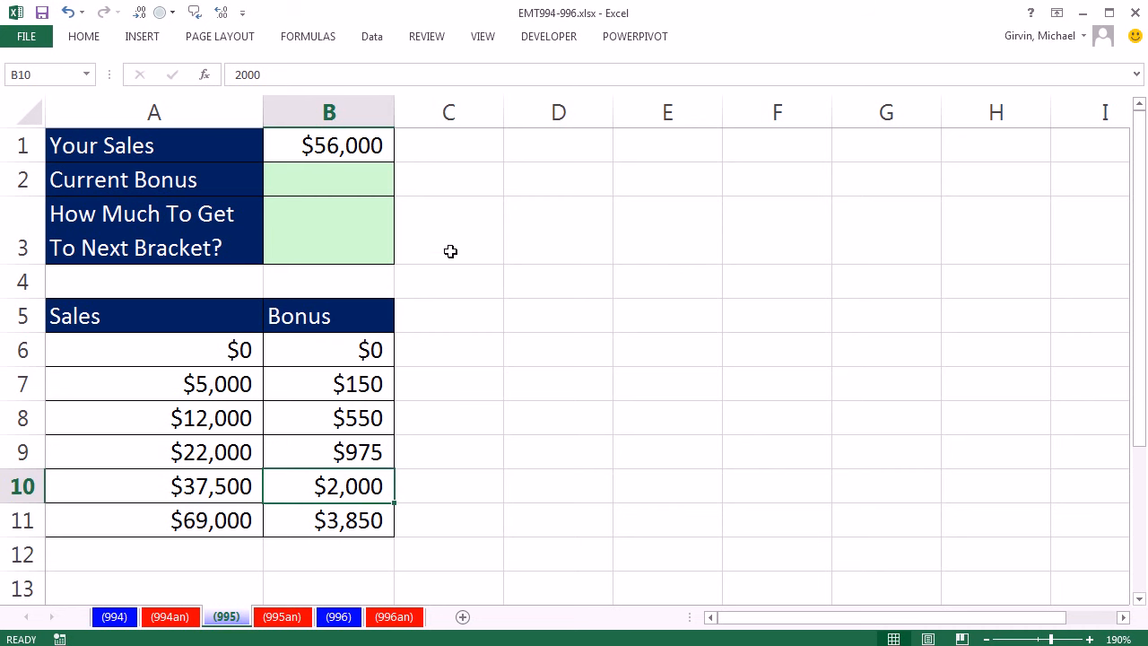
- Enter =VLOOKUP(B1,A6:B11,2) in cell B2 to find the current bonus for the sales amount
click(339, 148)
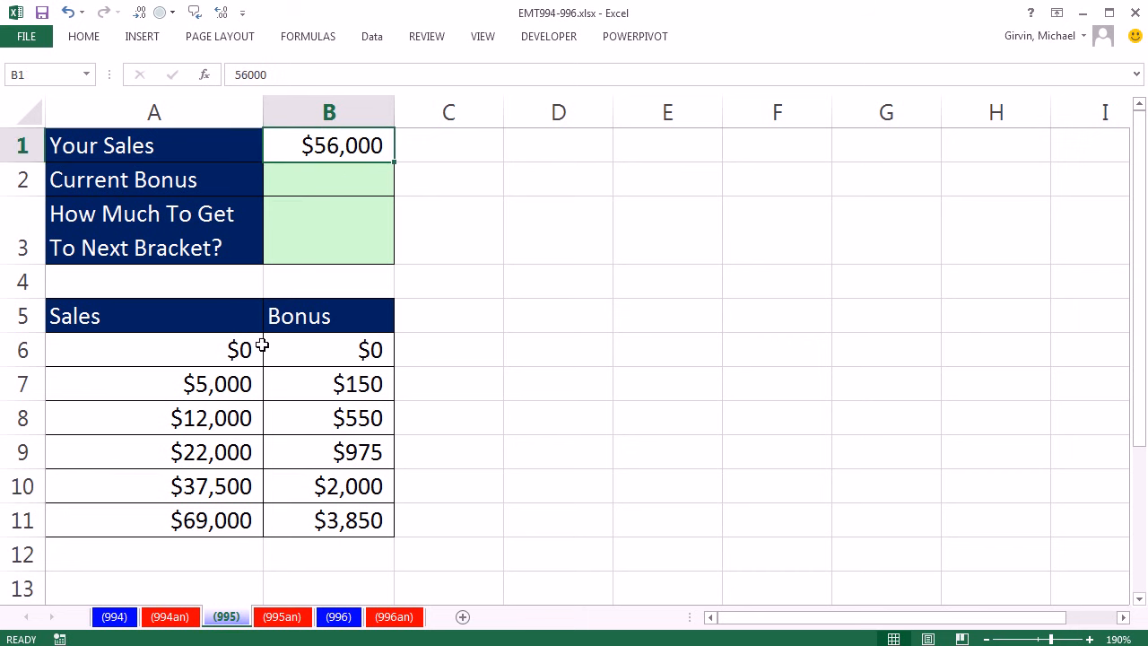
click(334, 527)
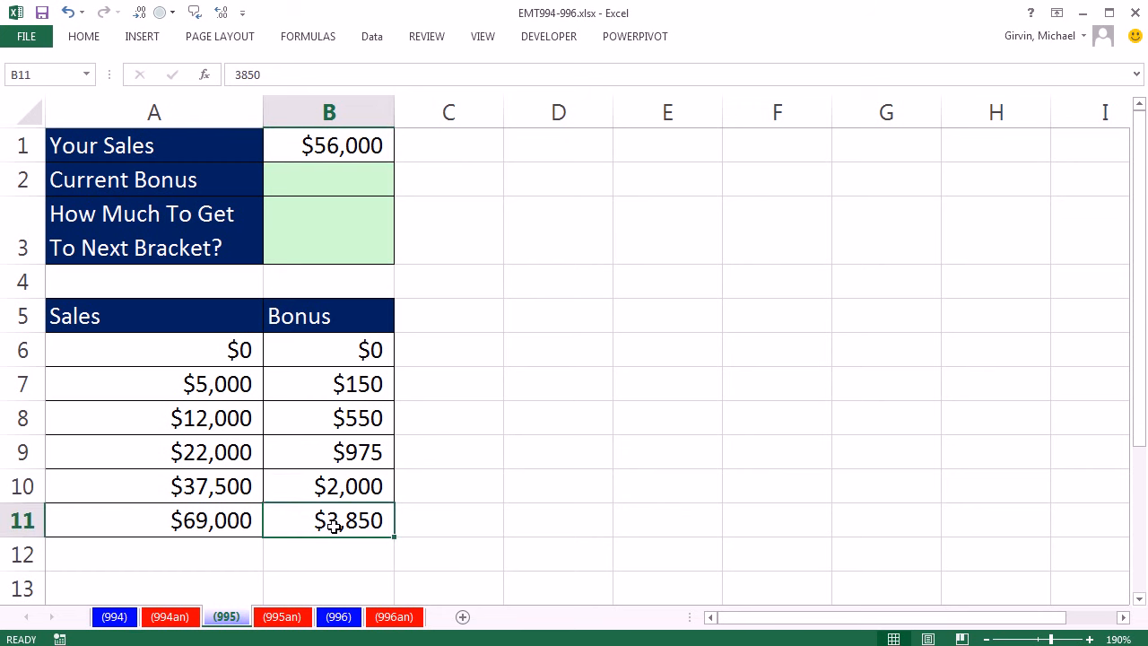
click(339, 191)
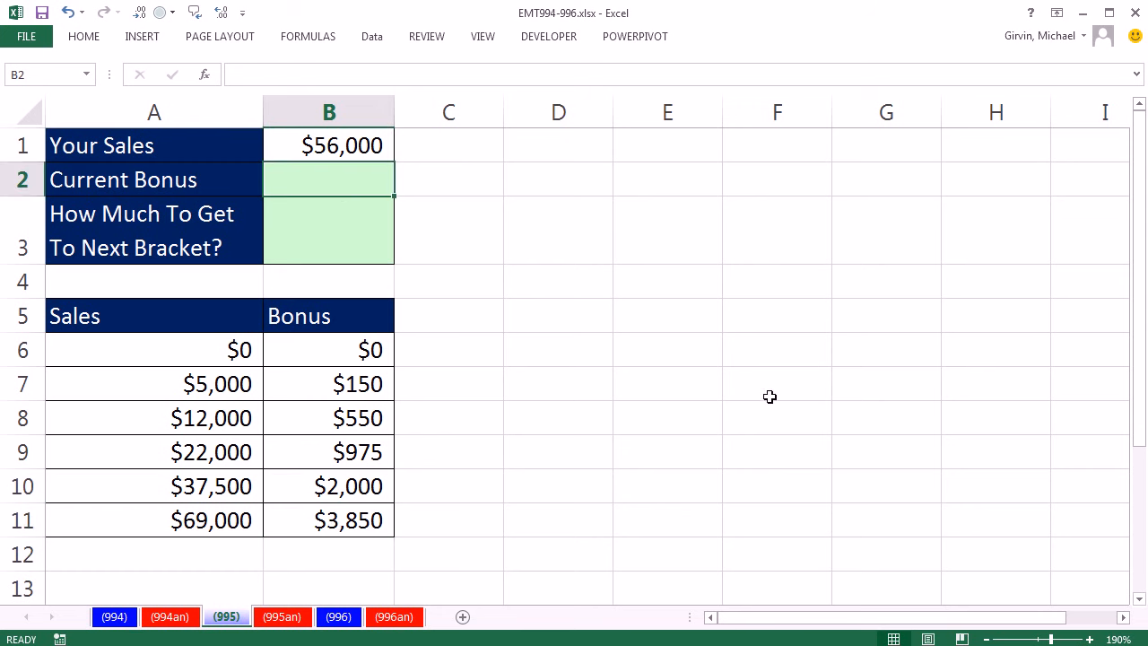
text(=vl)
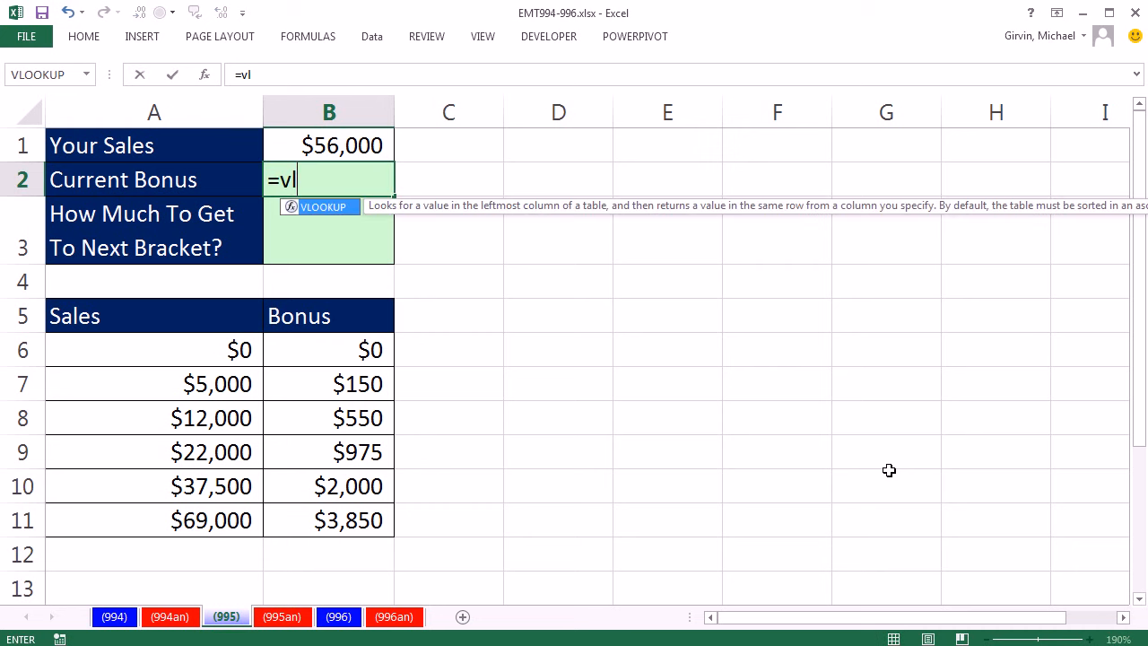
key(Tab)
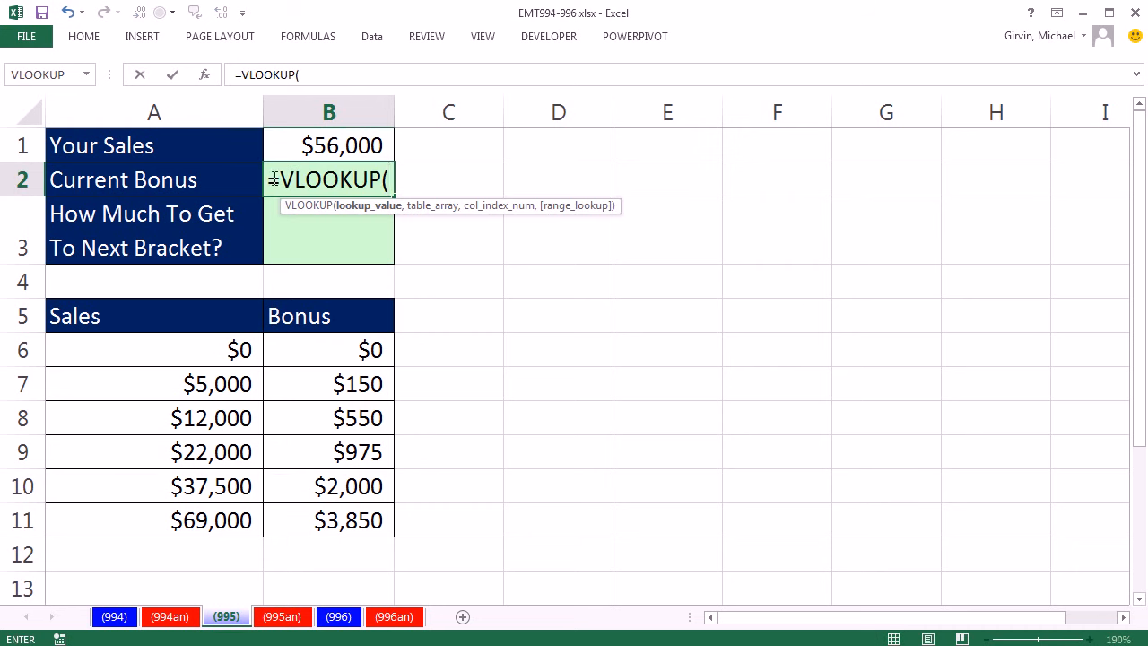
click(341, 144)
text(,)
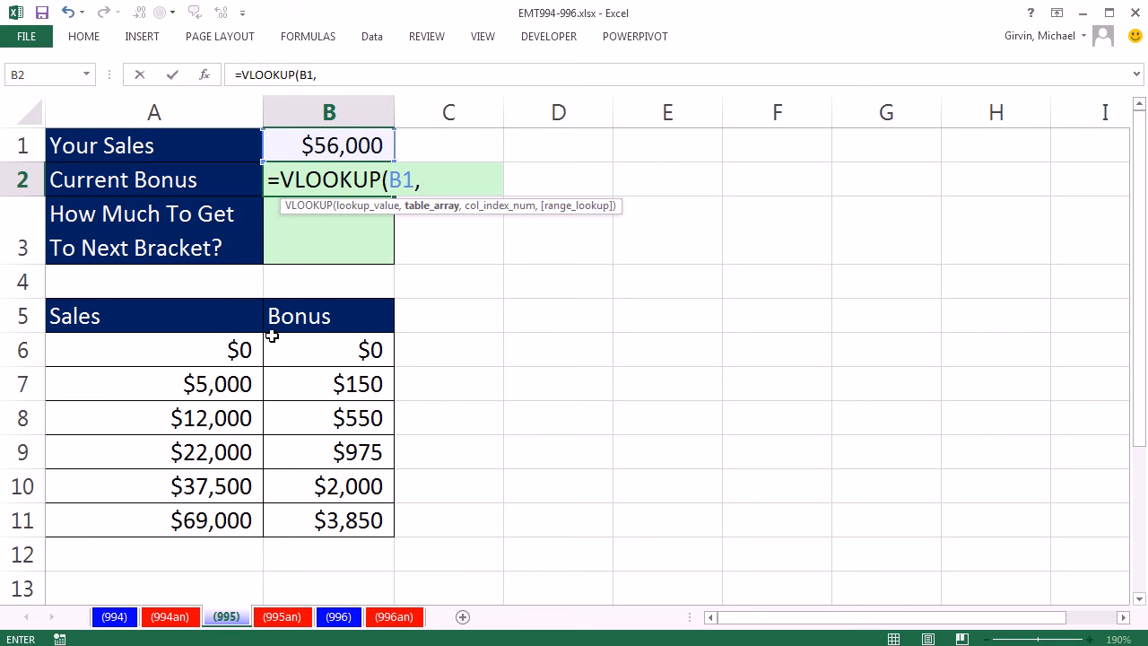
drag(170, 353, 316, 527)
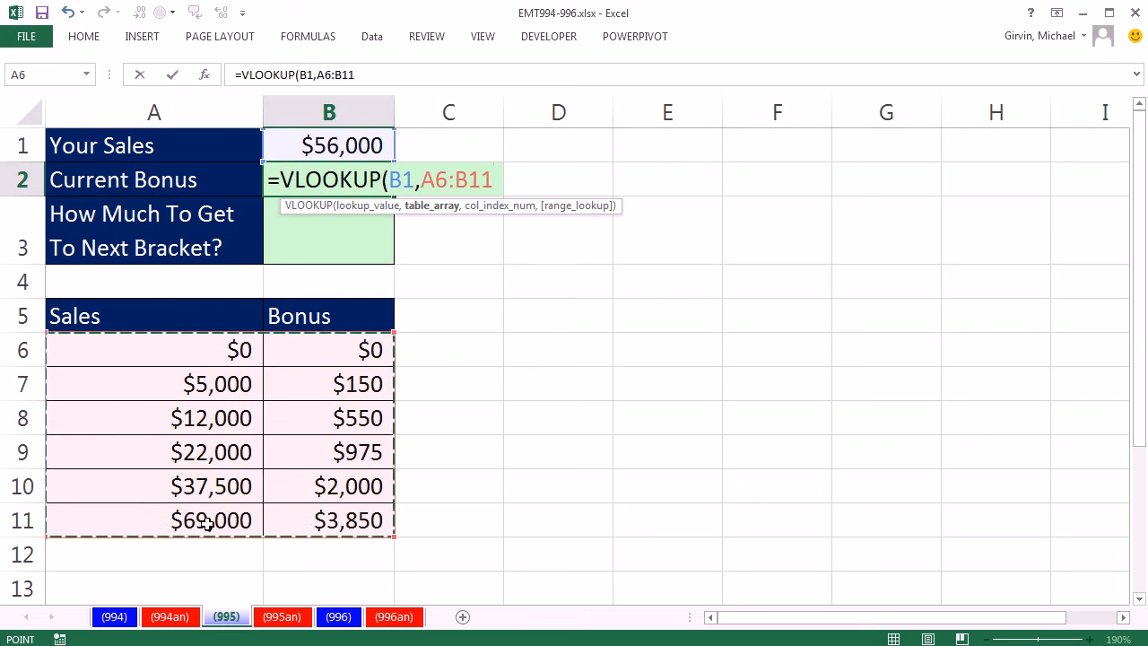
text(,)
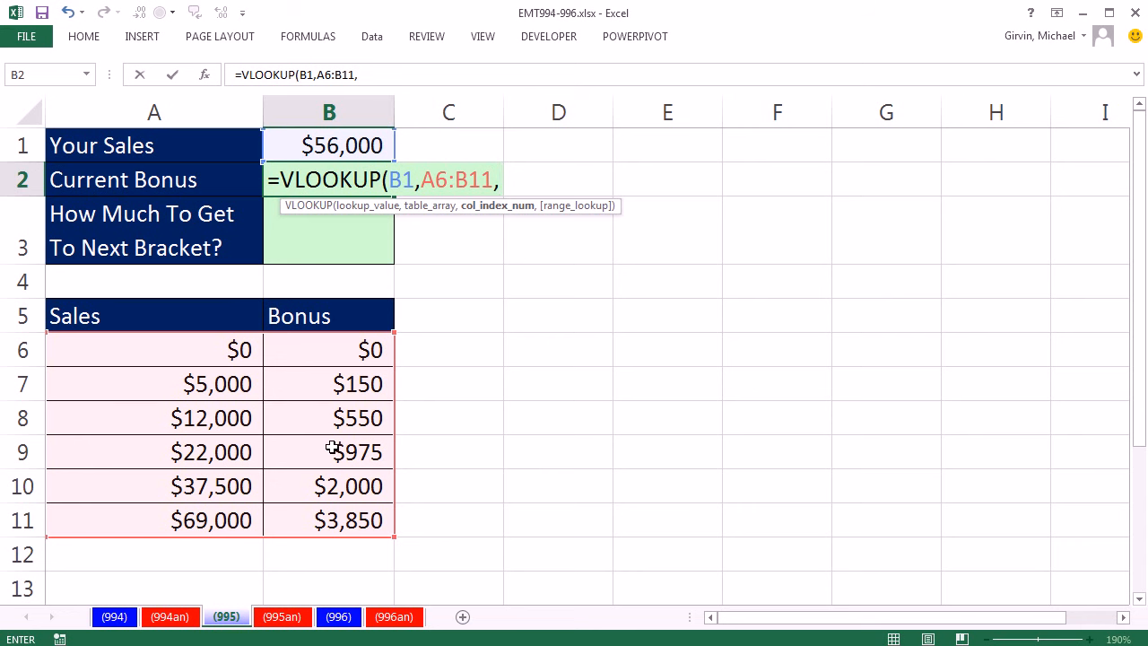
text(2)
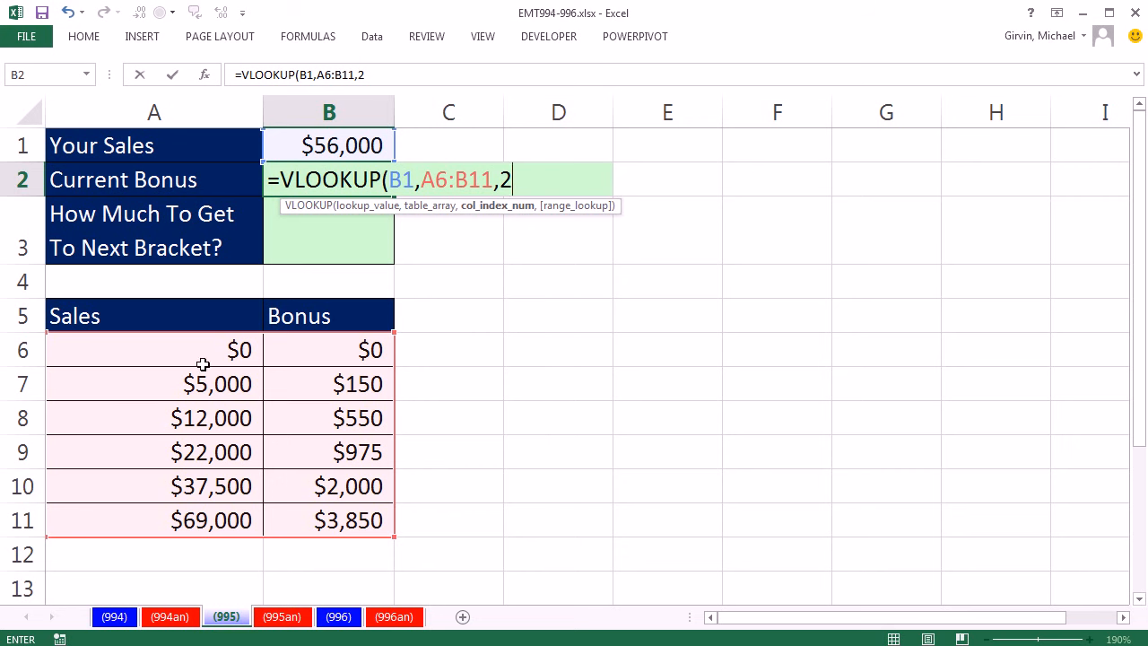
text())
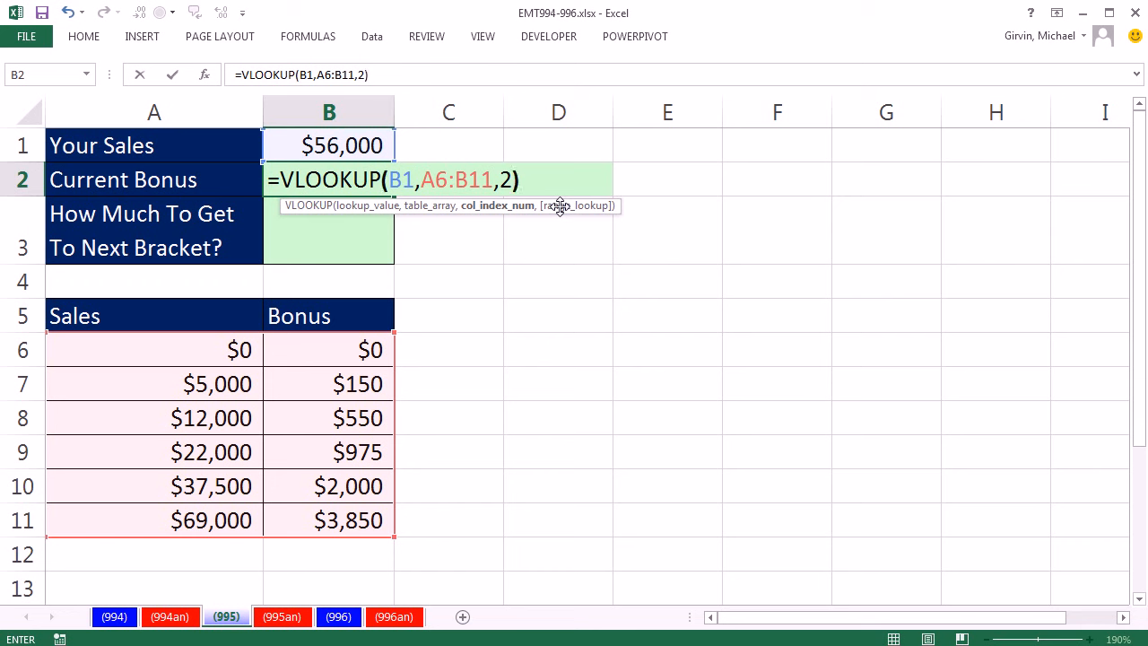
click(518, 182)
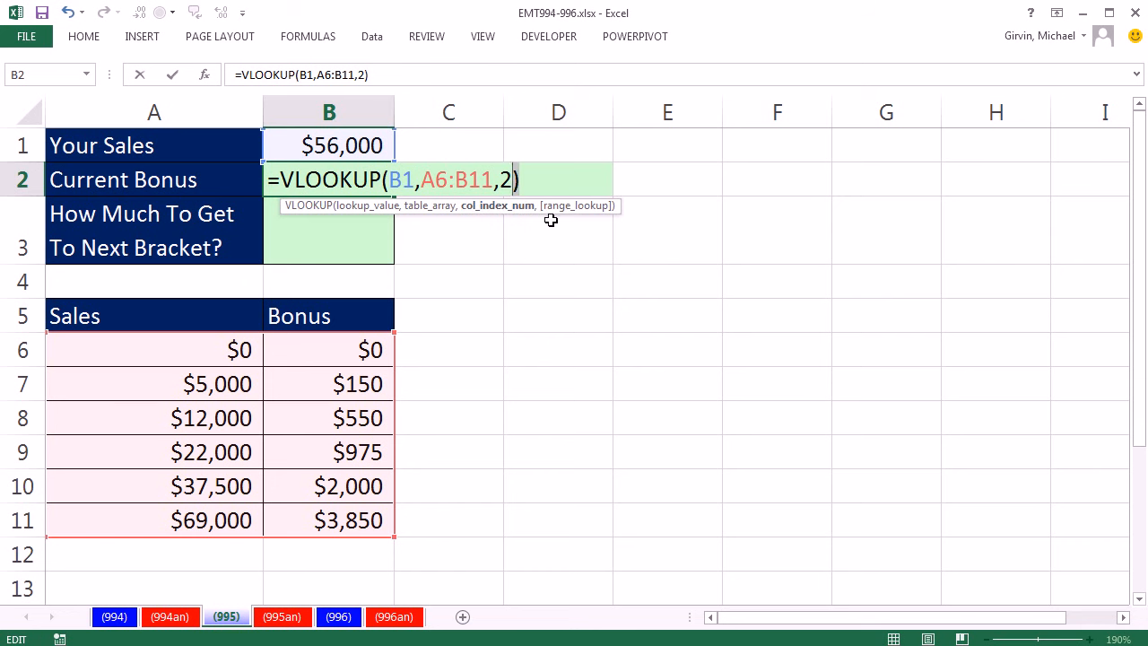
key(ctrl+Return)
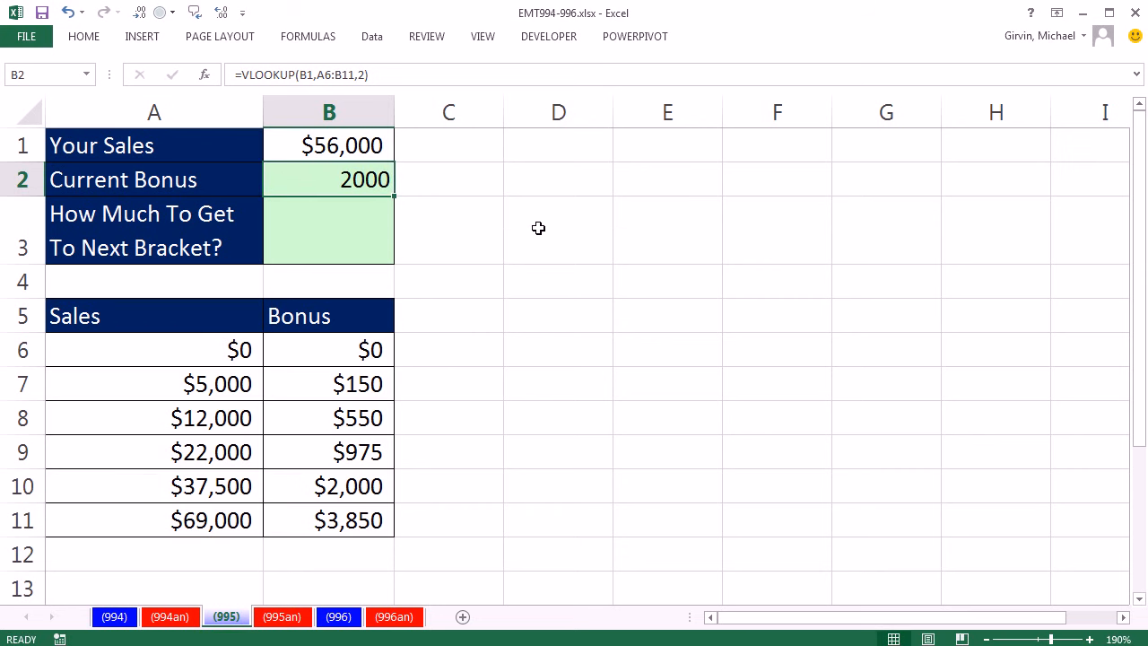
- Compare the current bonus bracket in A10:B10 with the next bracket's sales threshold in A11
click(373, 527)
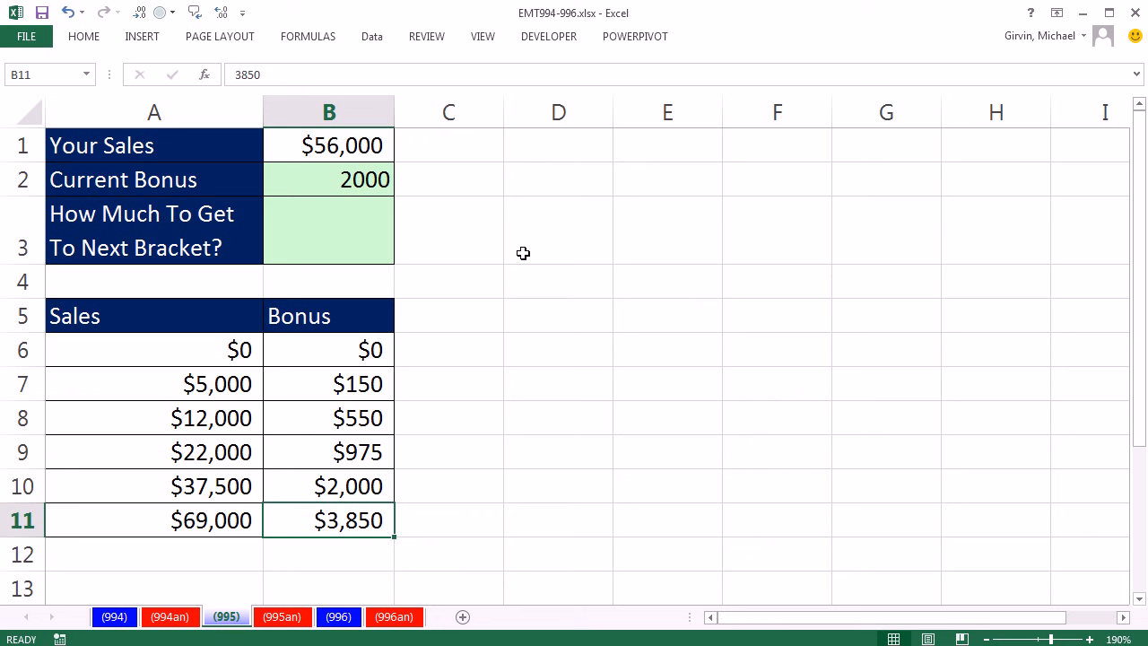
click(377, 232)
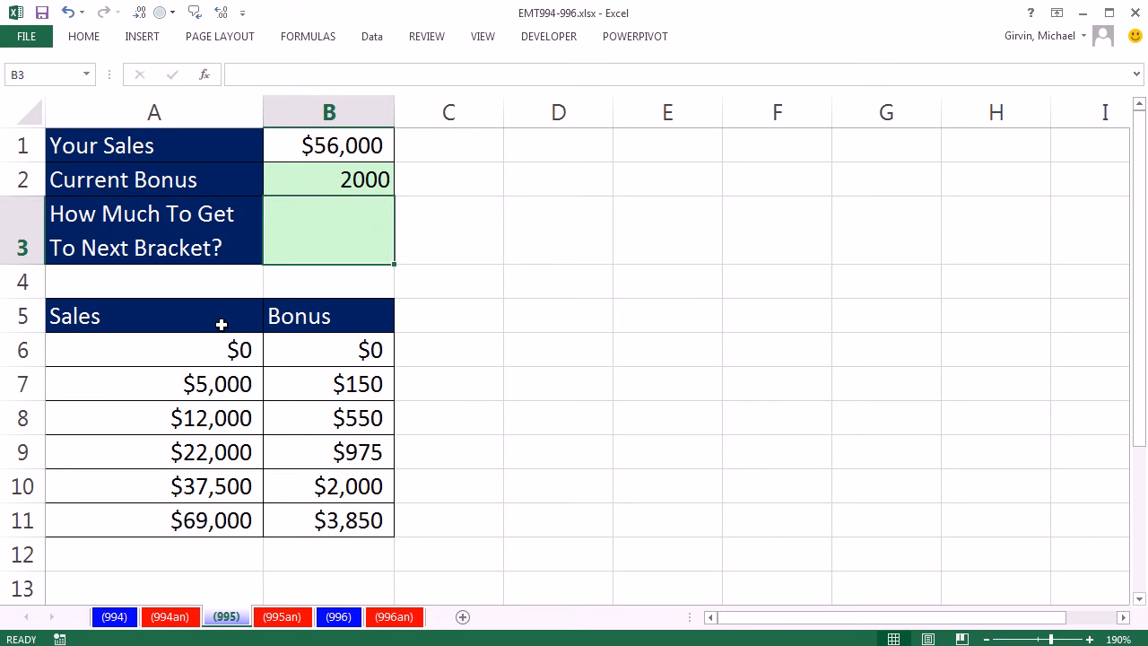
drag(188, 475, 315, 477)
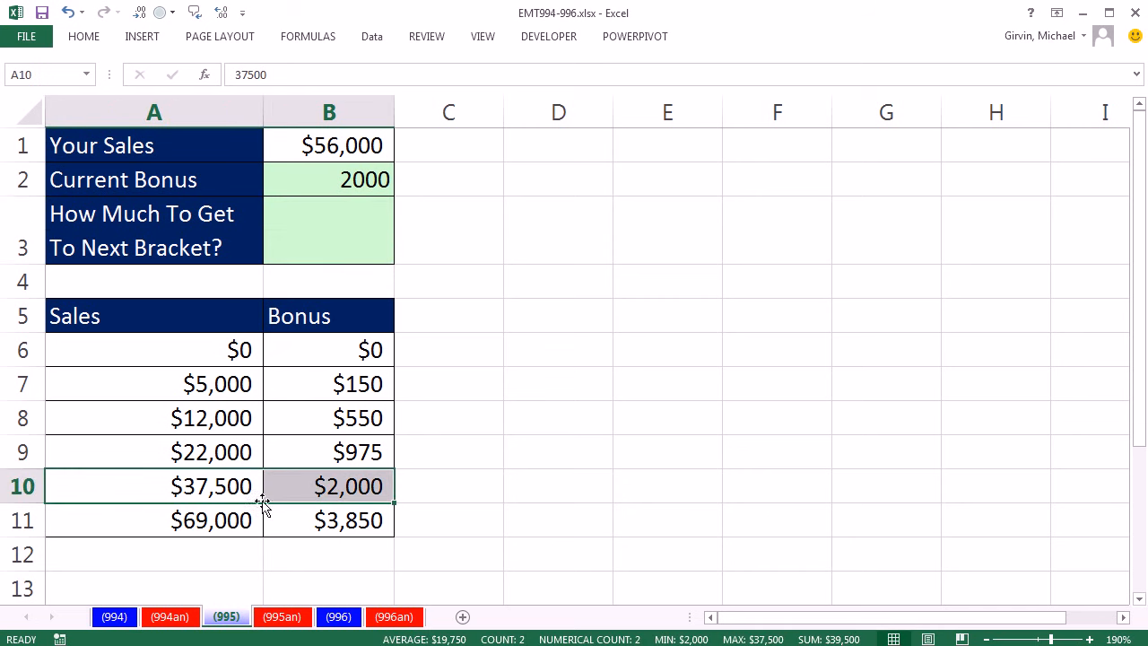
click(535, 232)
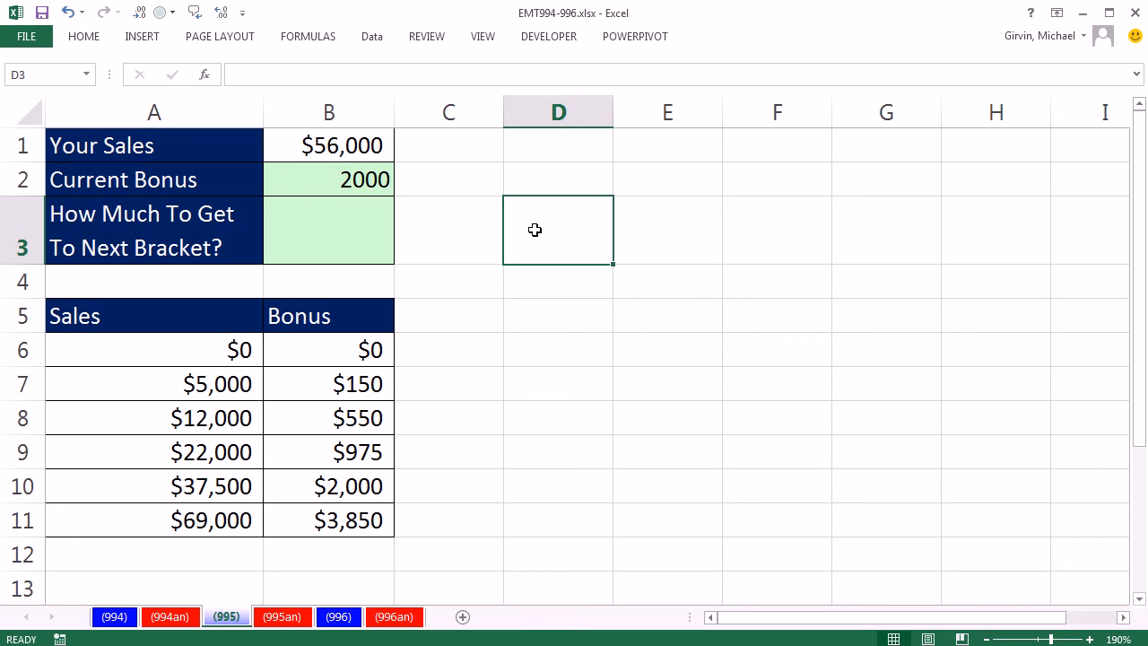
drag(226, 473, 346, 488)
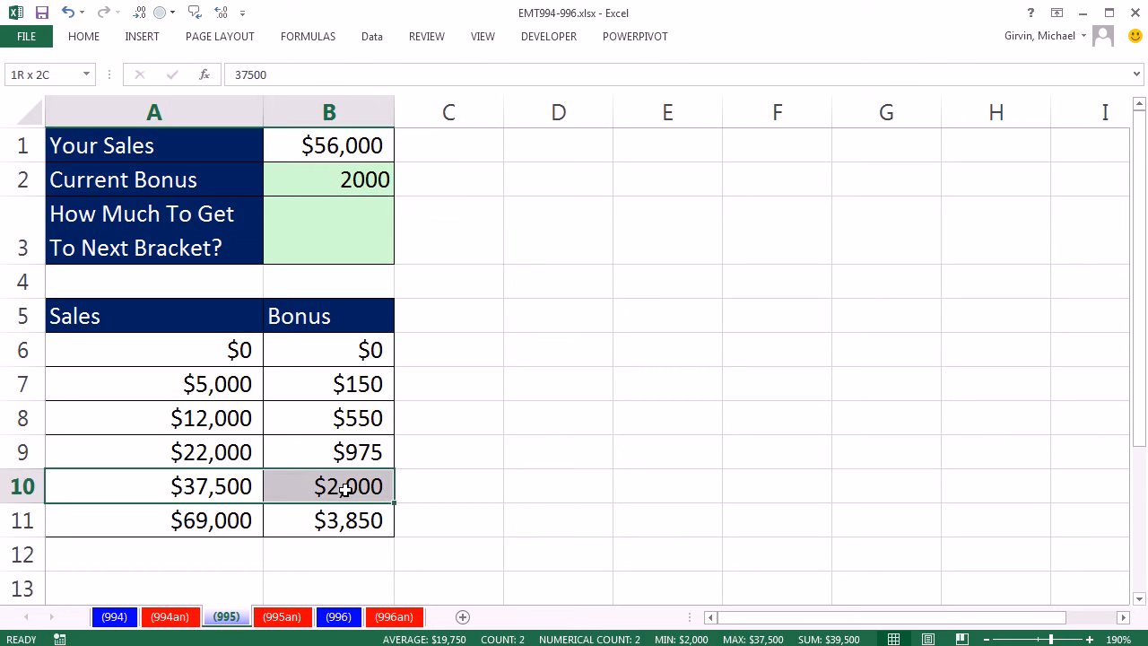
click(234, 525)
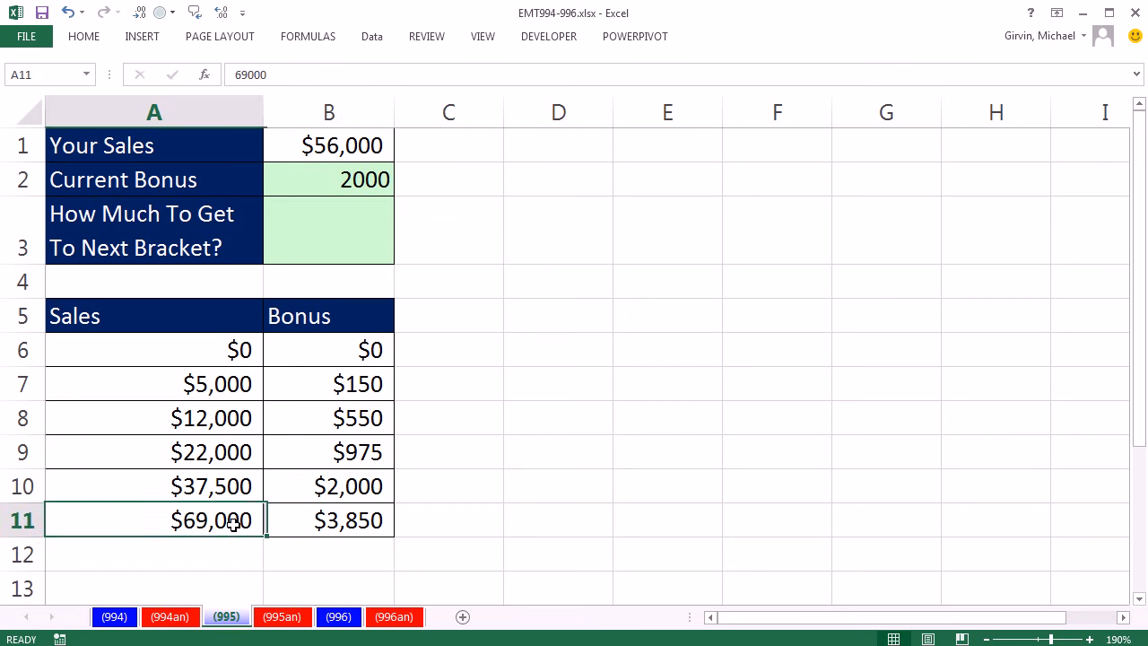
- Calculate the sales still needed for the next bracket in cell D3 with the formula =A11-B1
click(574, 221)
text(=)
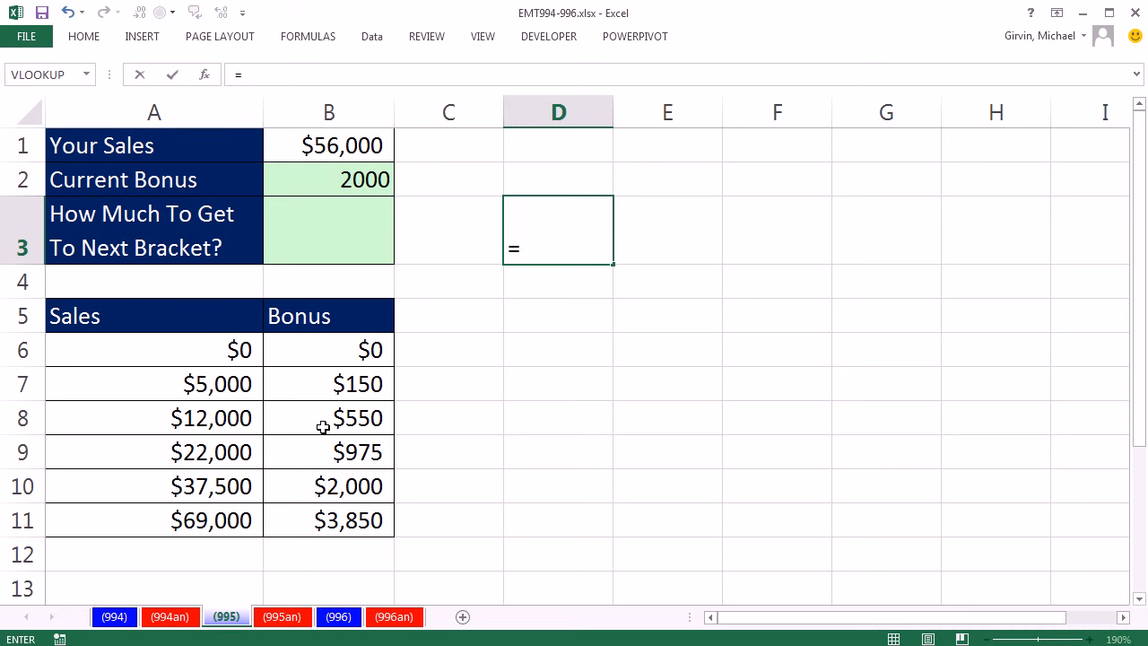
click(194, 524)
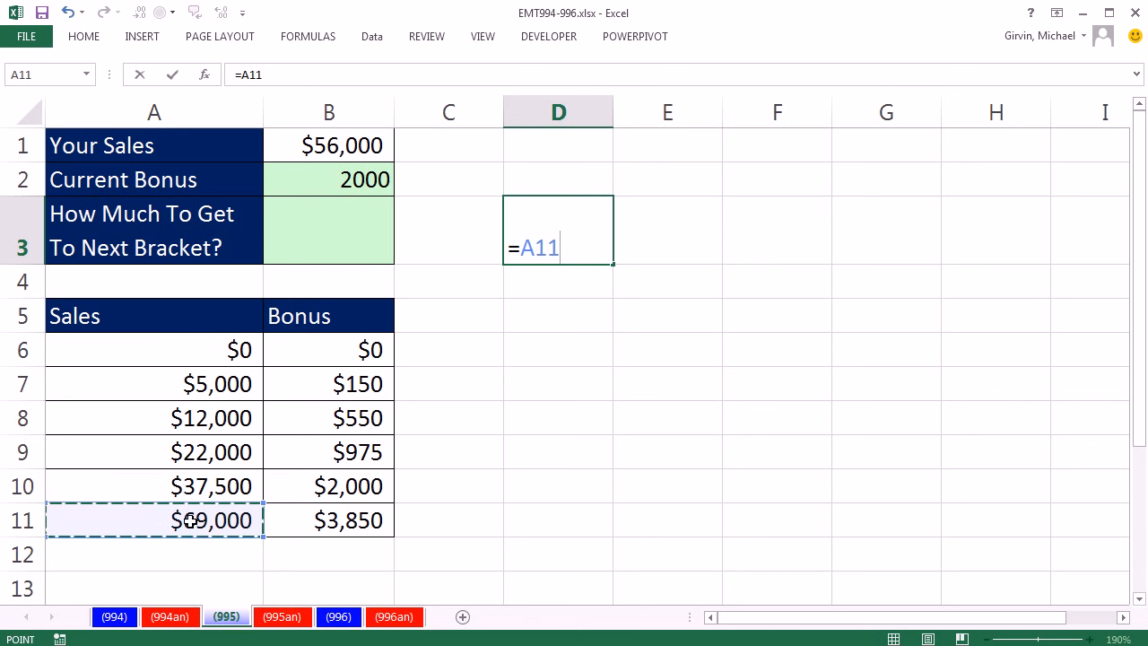
text(-)
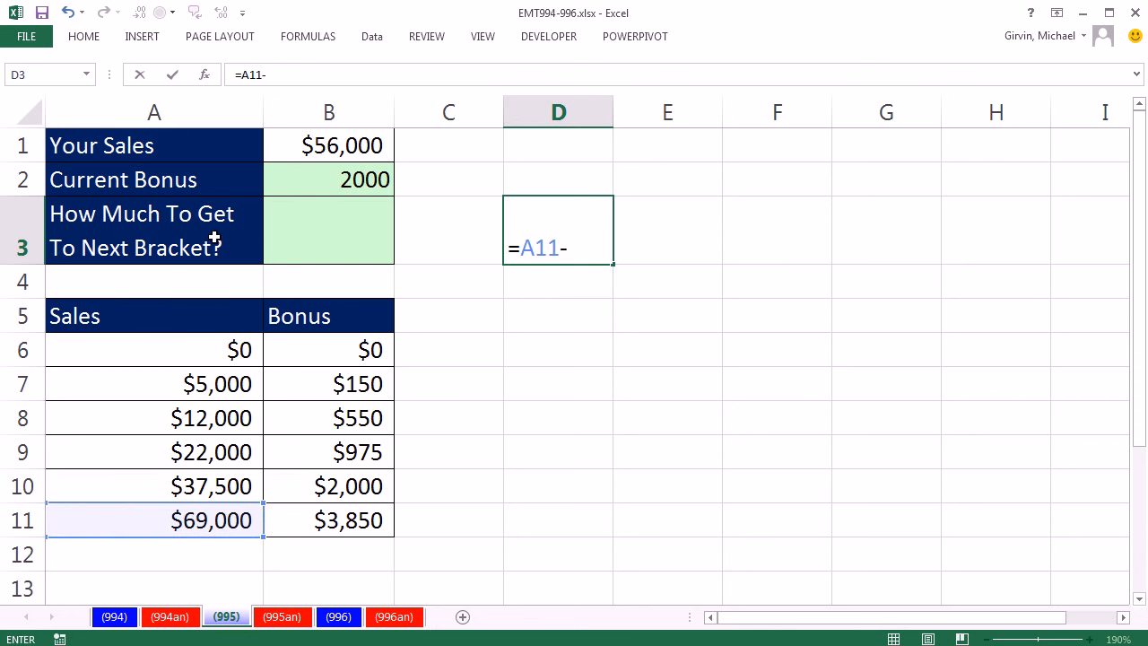
click(317, 154)
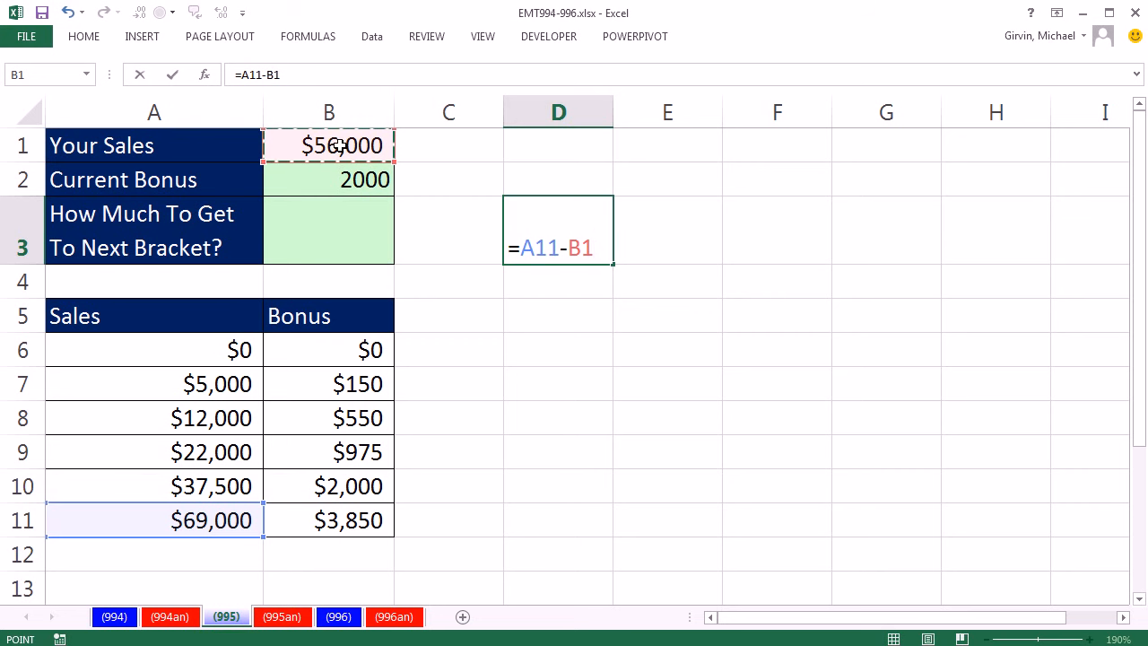
key(ctrl+Return)
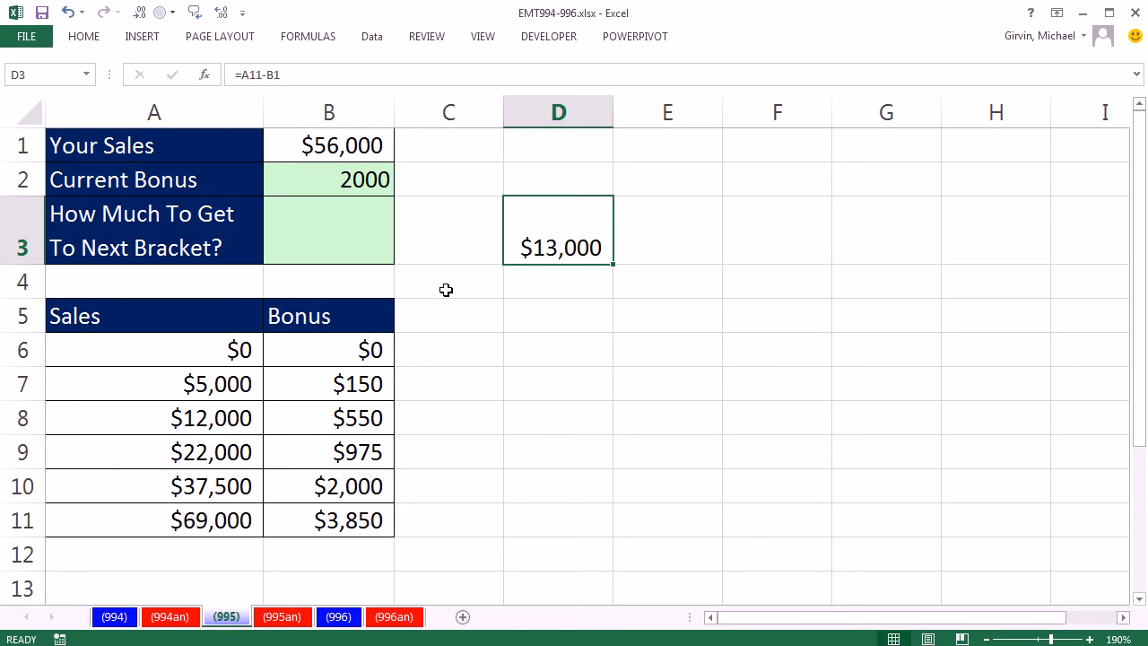
double_click(551, 233)
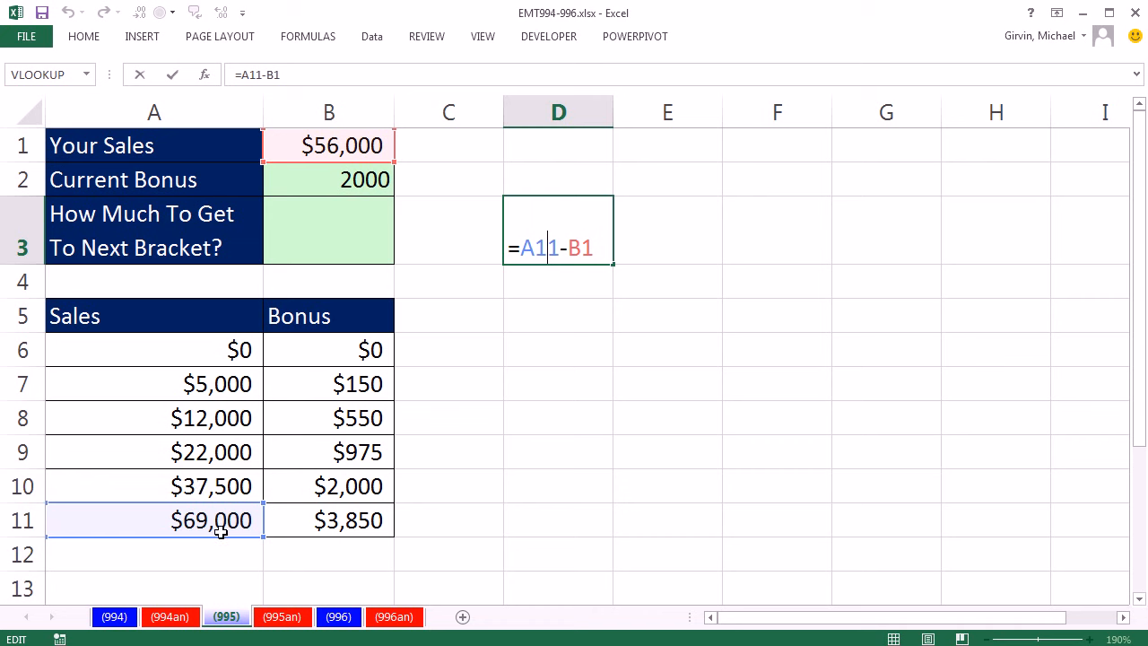
key(ctrl+Return)
- Enter =MATCH(B1,A6:A11) in cell B3 to find the current sales bracket's position, leaving out the match type
click(359, 237)
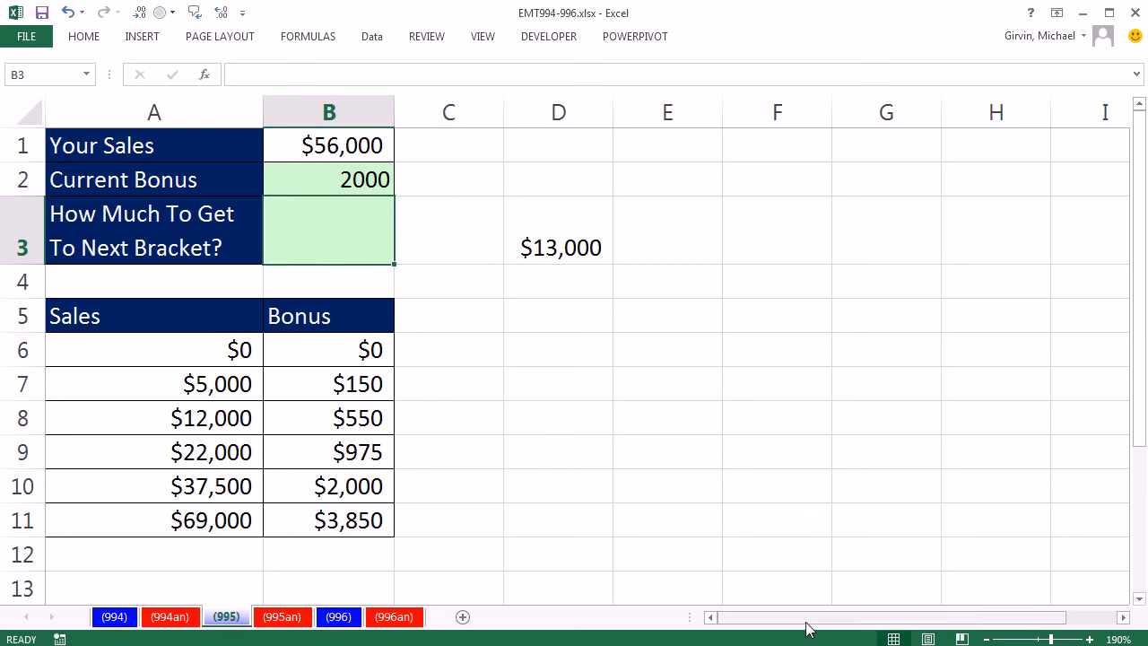
text(=mat)
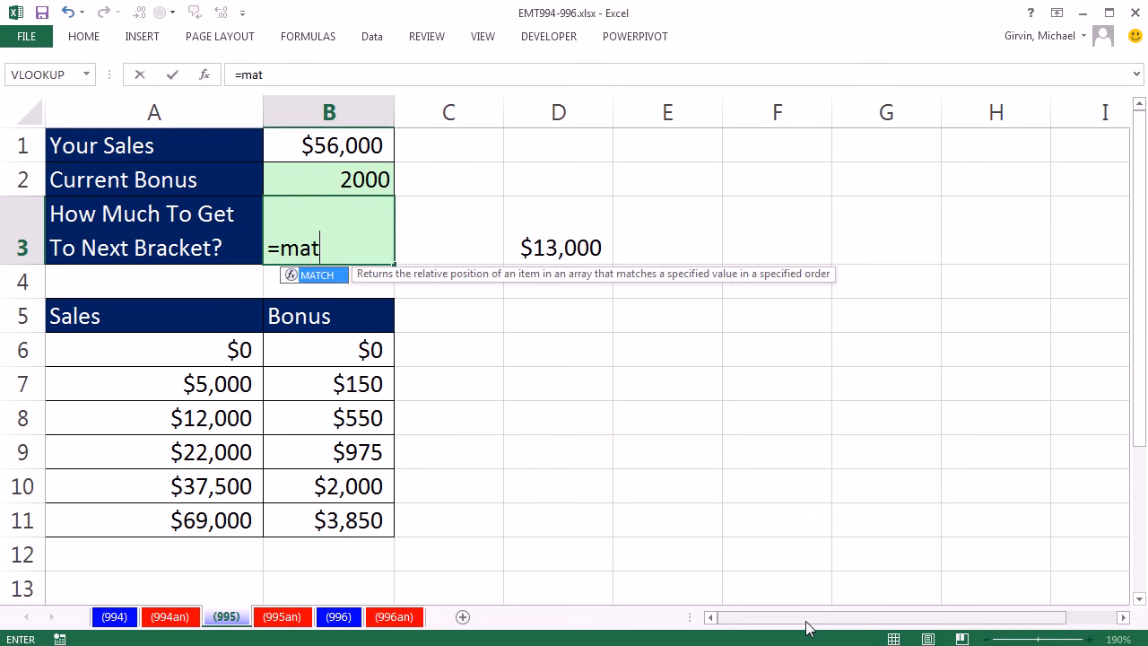
key(Tab)
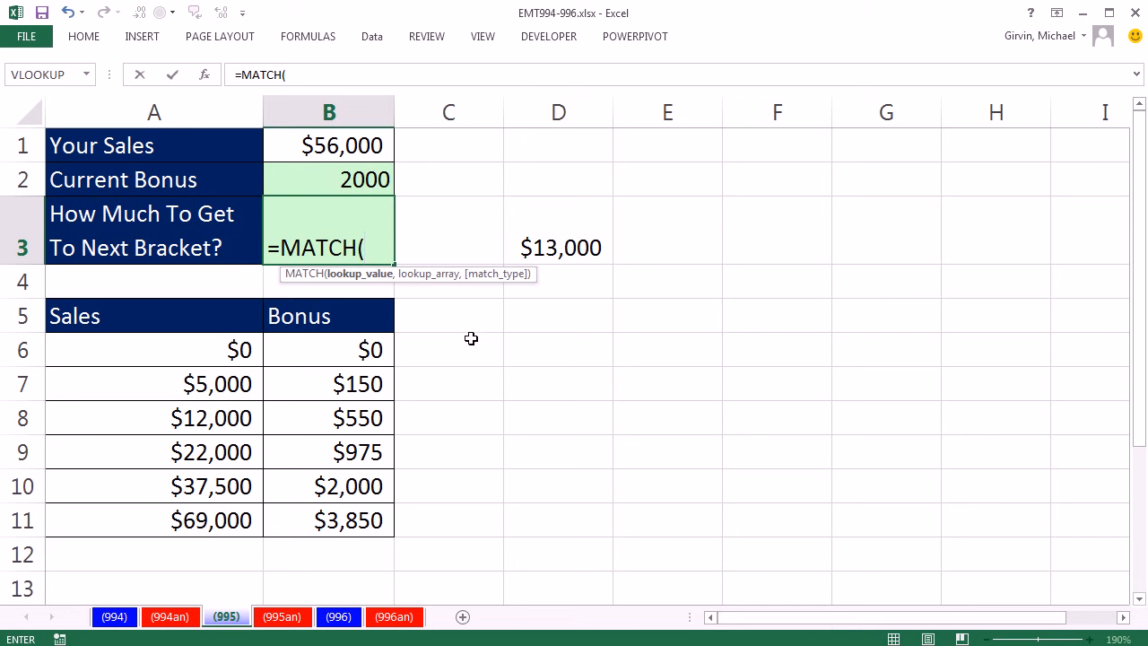
click(331, 146)
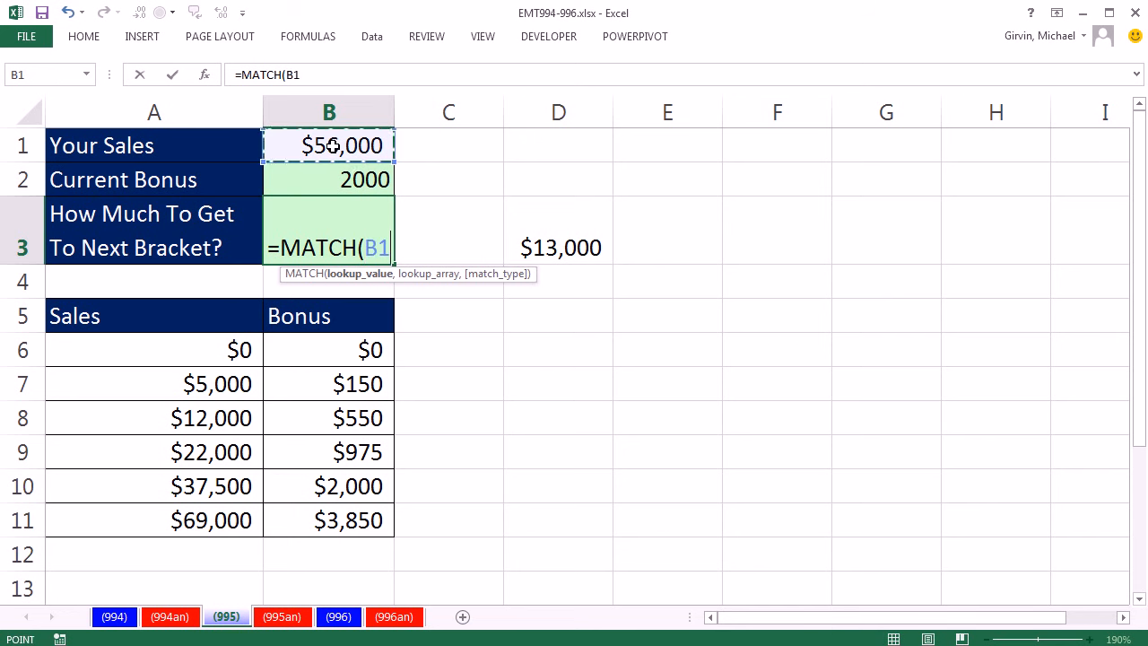
text(,)
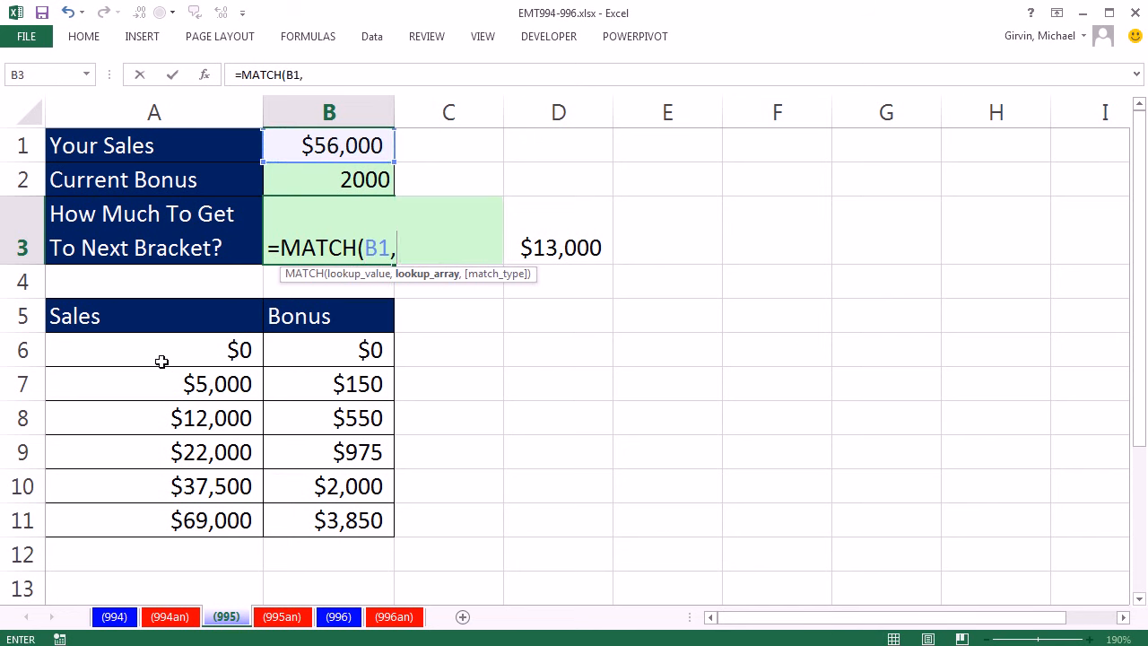
drag(157, 350, 200, 516)
text(,)
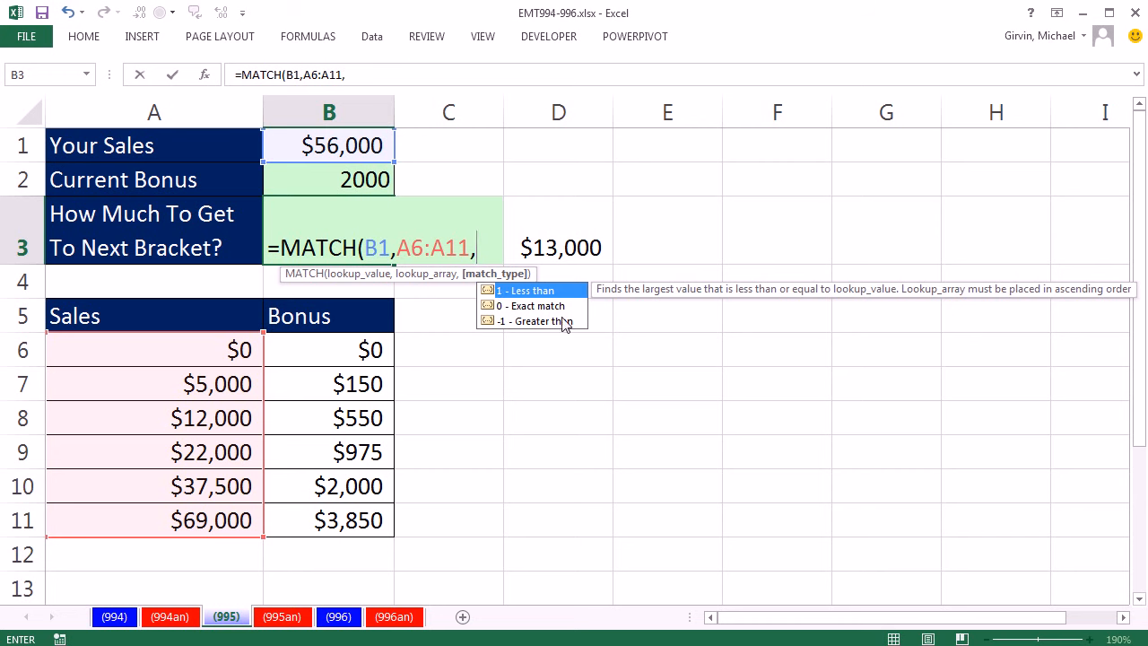
key(BackSpace)
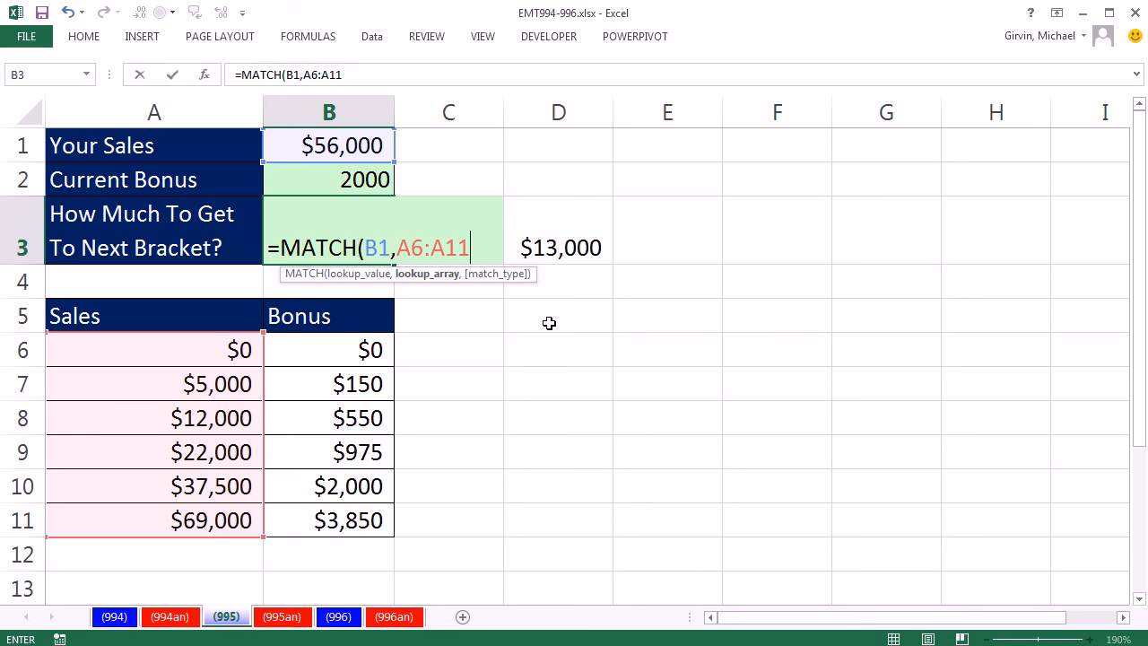
text())
key(ctrl+Return)
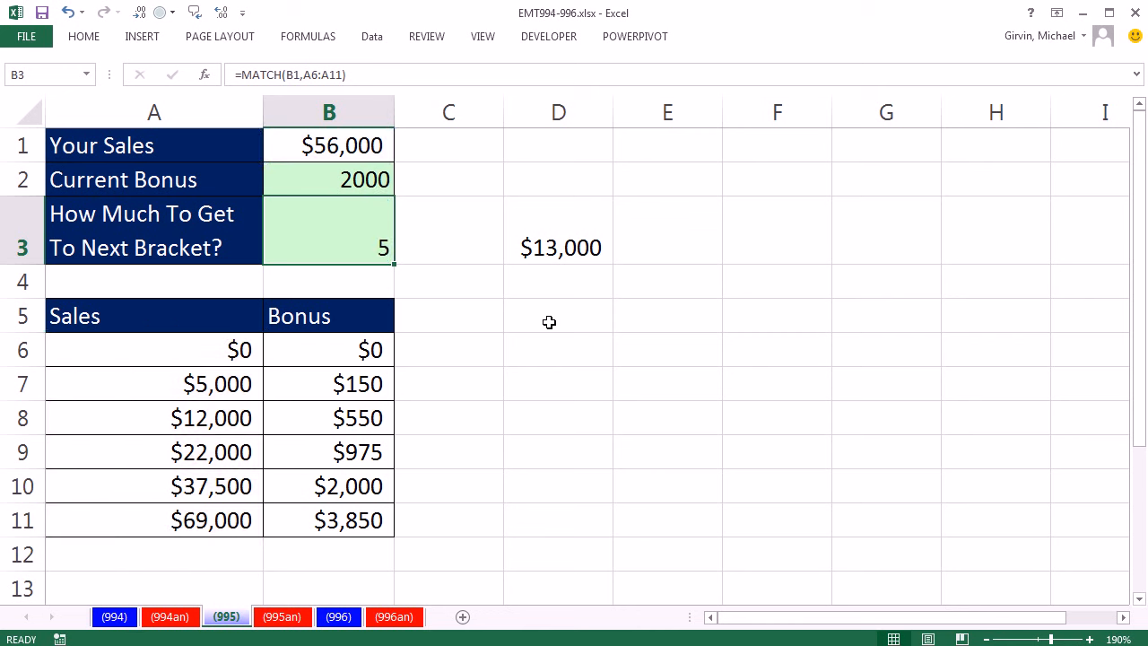
- Count through the sales brackets from A6 to A10 to check the position returned by the MATCH formula
click(225, 353)
click(213, 385)
click(203, 415)
click(197, 456)
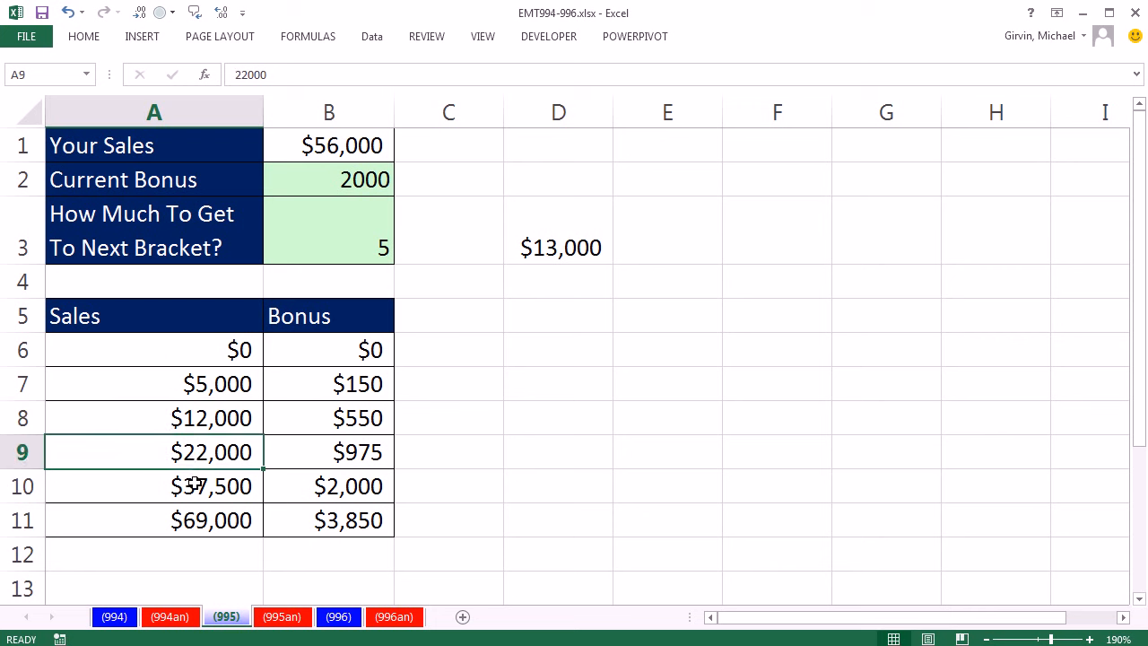
click(195, 486)
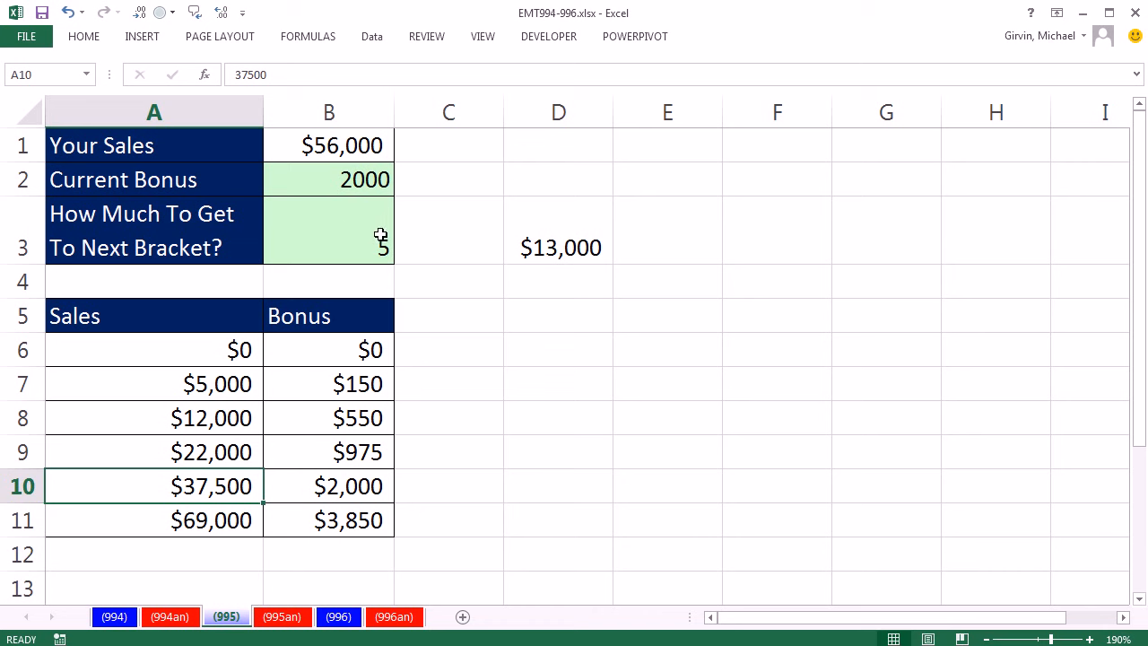
- Add 1 to the MATCH formula in B3 so it points to the next bracket: =MATCH(B1,A6:A11)+1
double_click(354, 225)
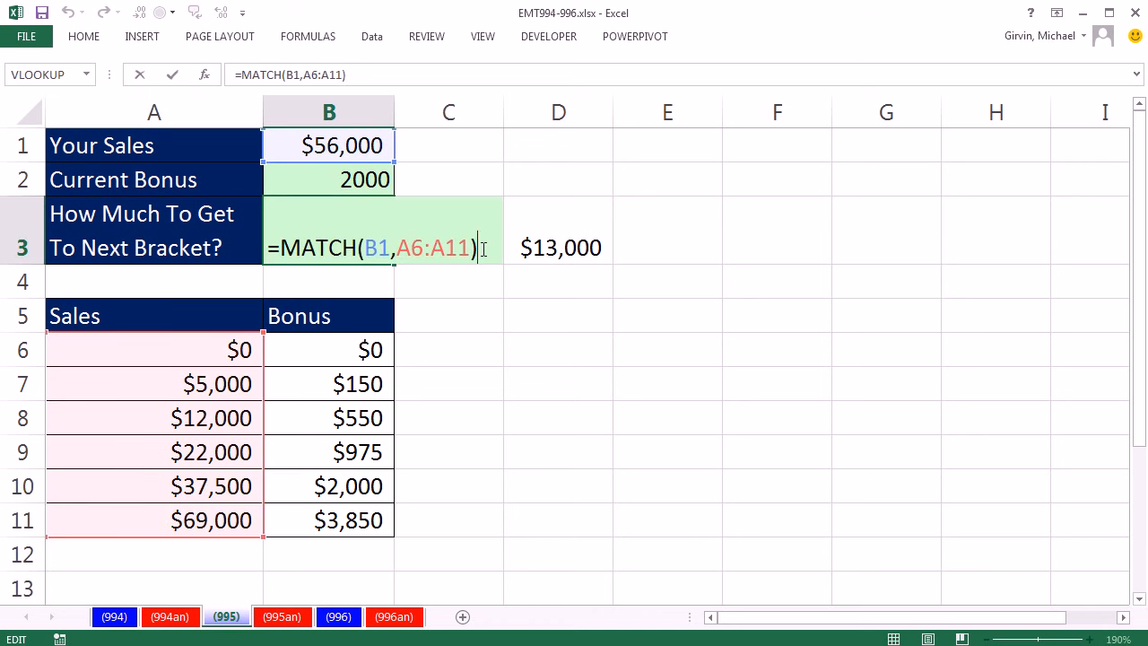
text(+1)
key(ctrl+Return)
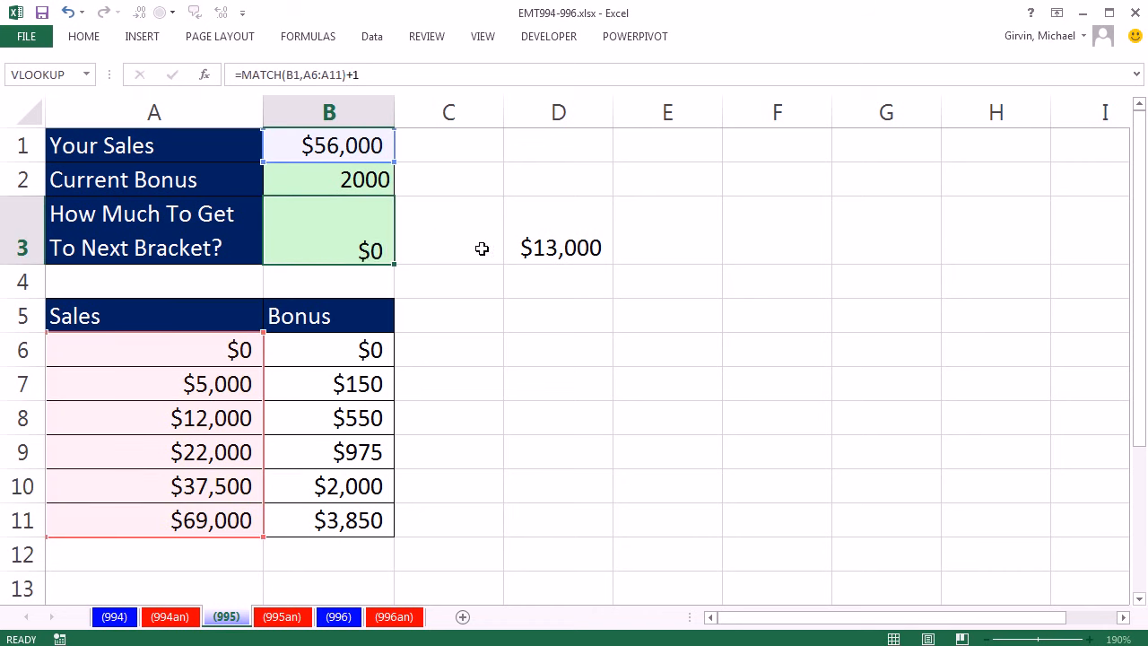
- Test the MATCH formula with sales of 2,000 in B1, compare it with the sales brackets, and undo the test value
click(353, 145)
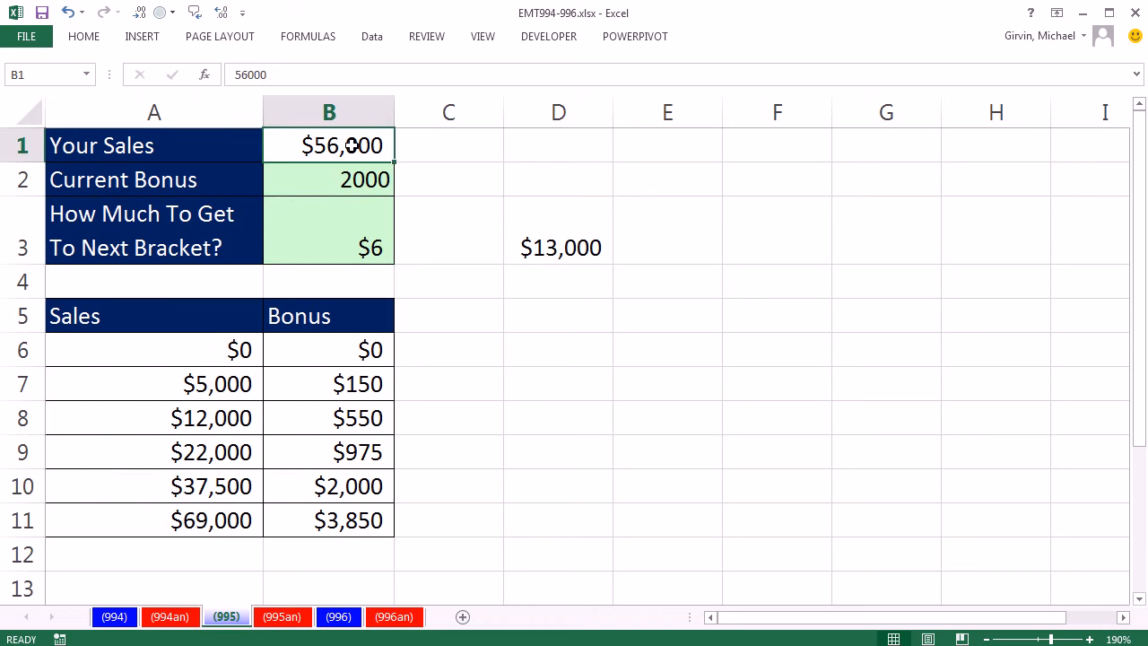
text(2)
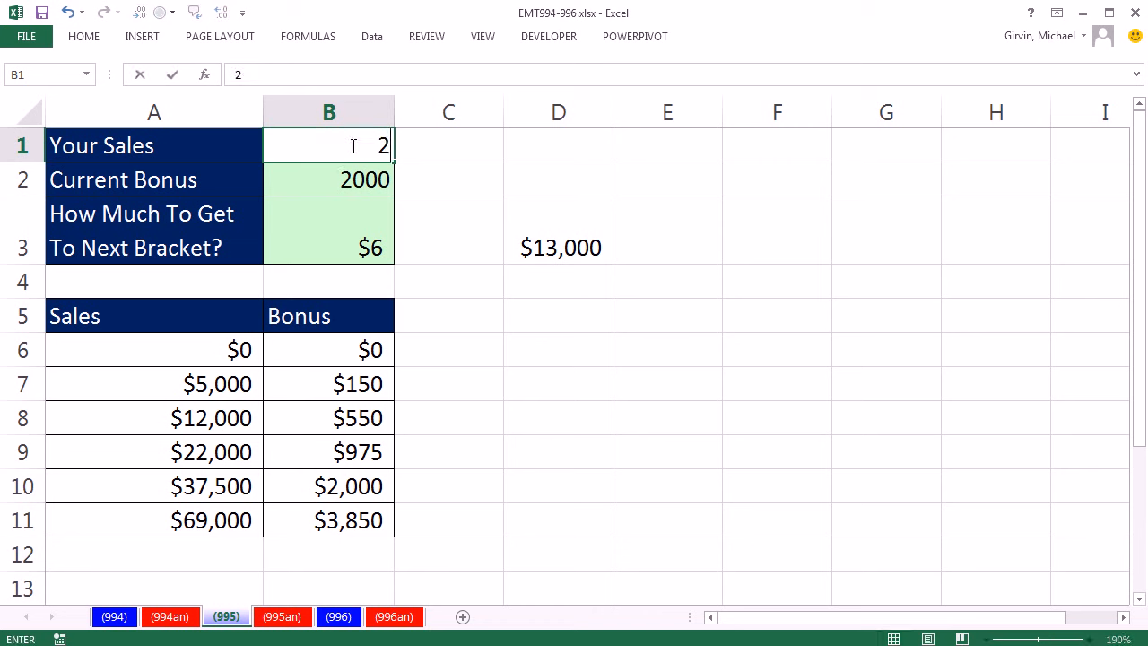
text(,000)
key(ctrl+Return)
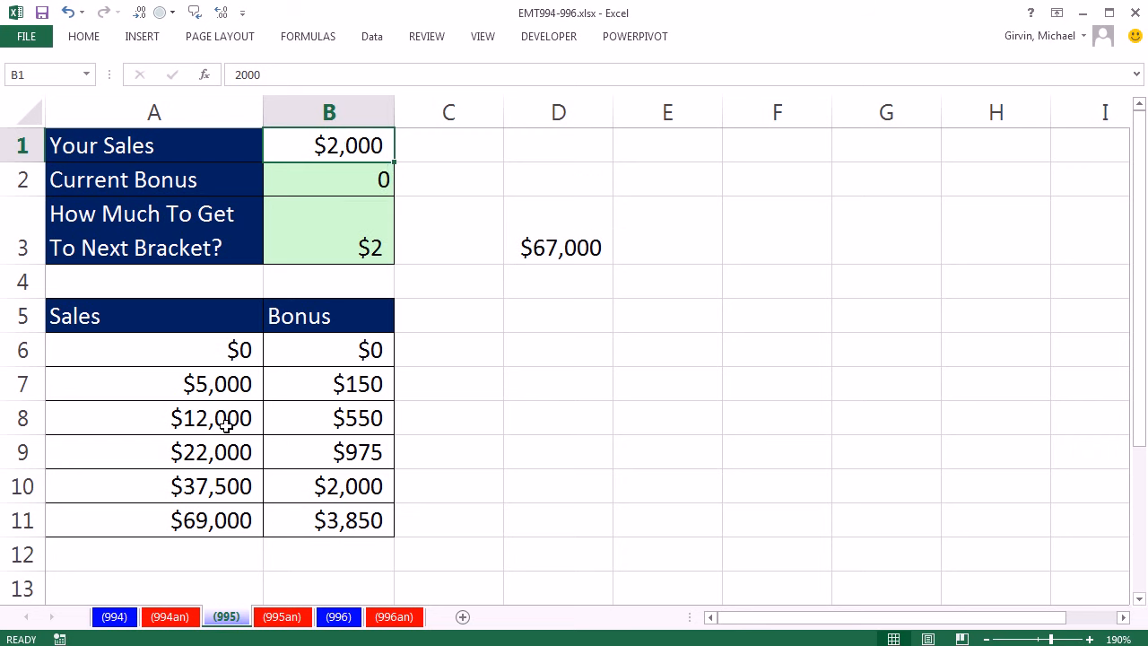
click(226, 425)
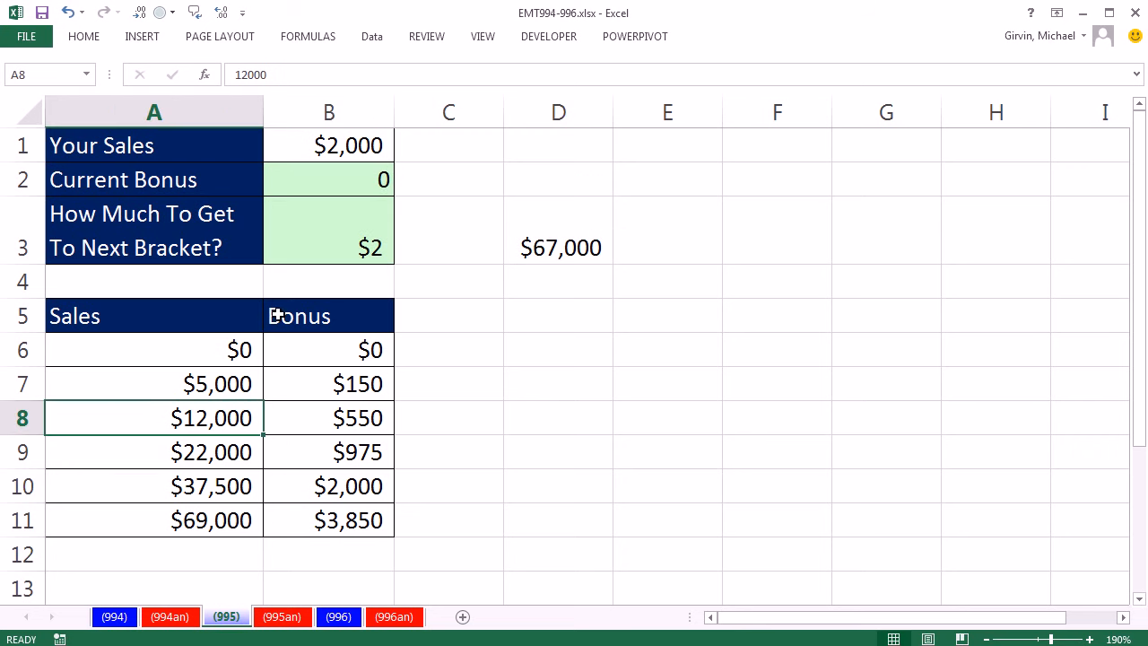
click(233, 394)
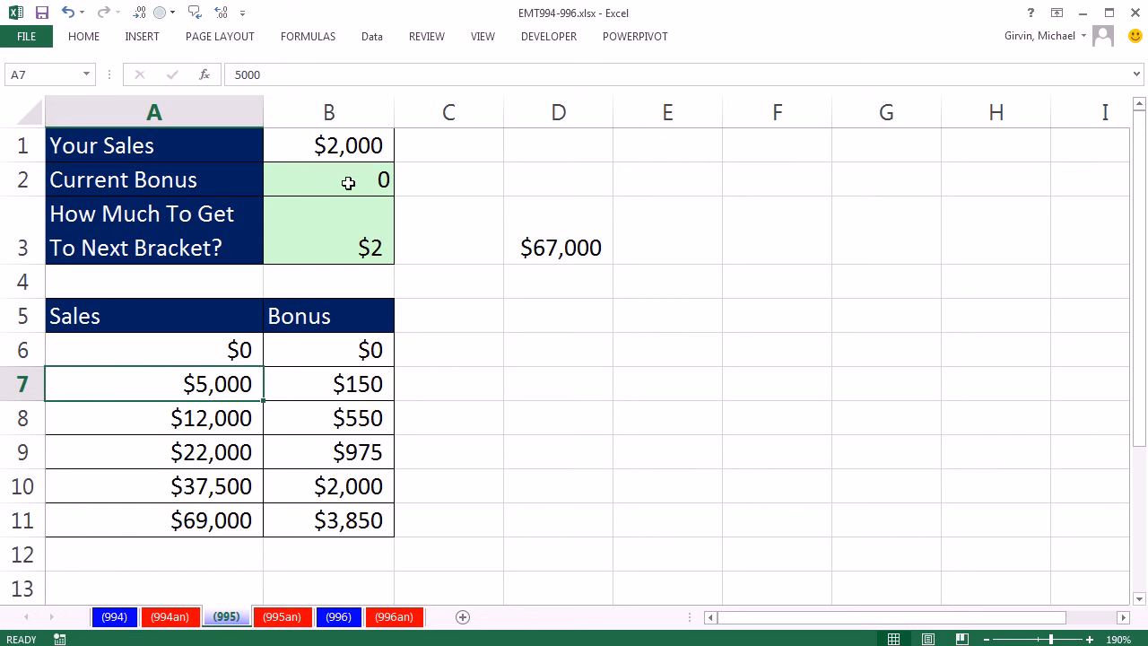
click(351, 252)
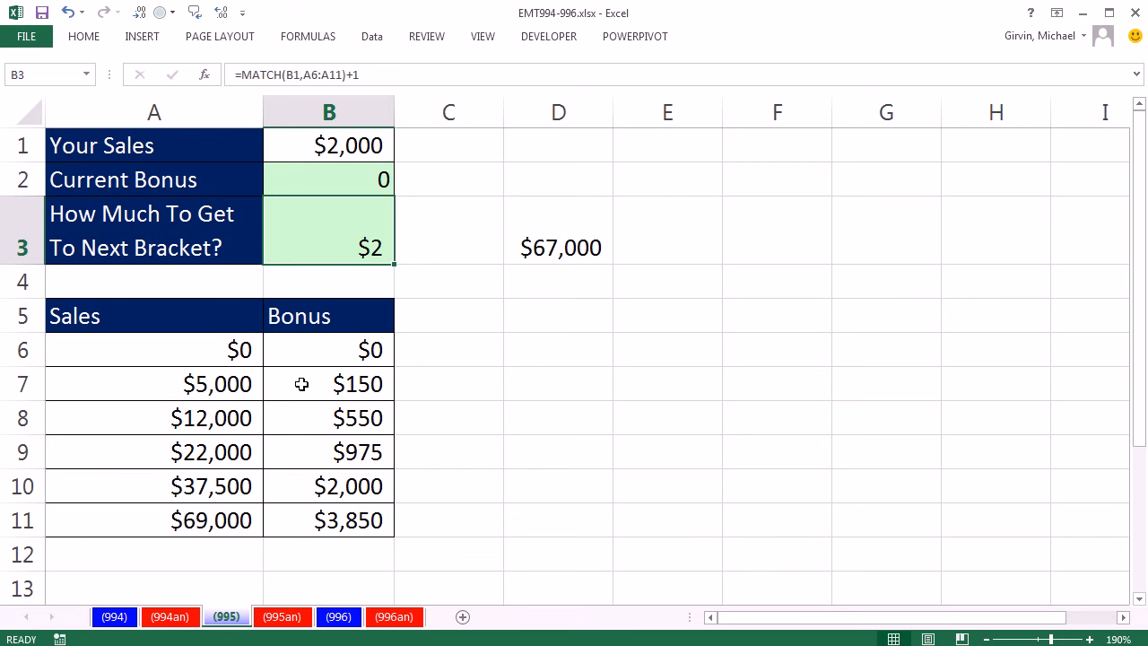
key(ctrl+z)
- Wrap the B3 formula in INDEX to look up the next bracket's sales amount: =INDEX(A6:A11,MATCH(B1,A6:A11)+1)
double_click(302, 248)
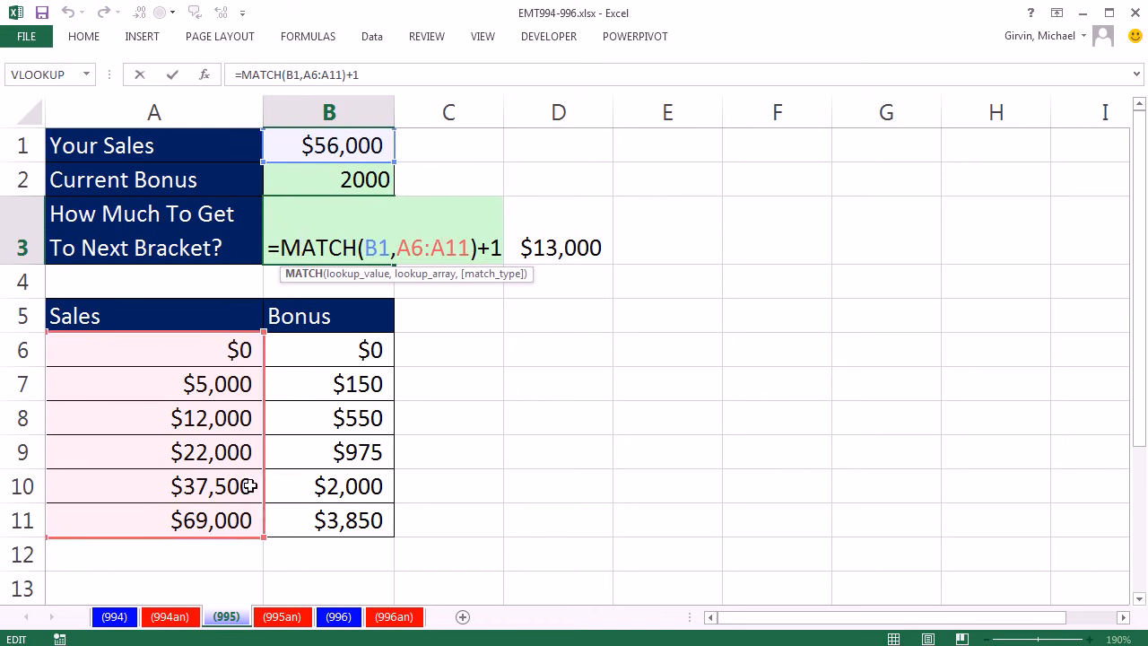
click(283, 240)
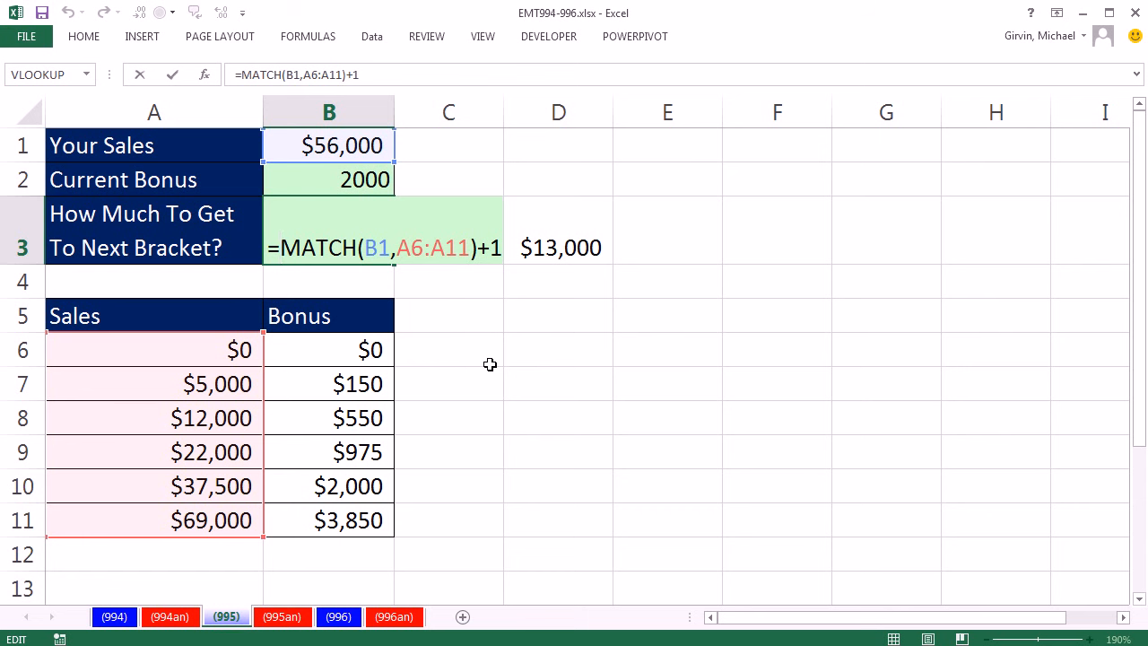
text(INDEX()
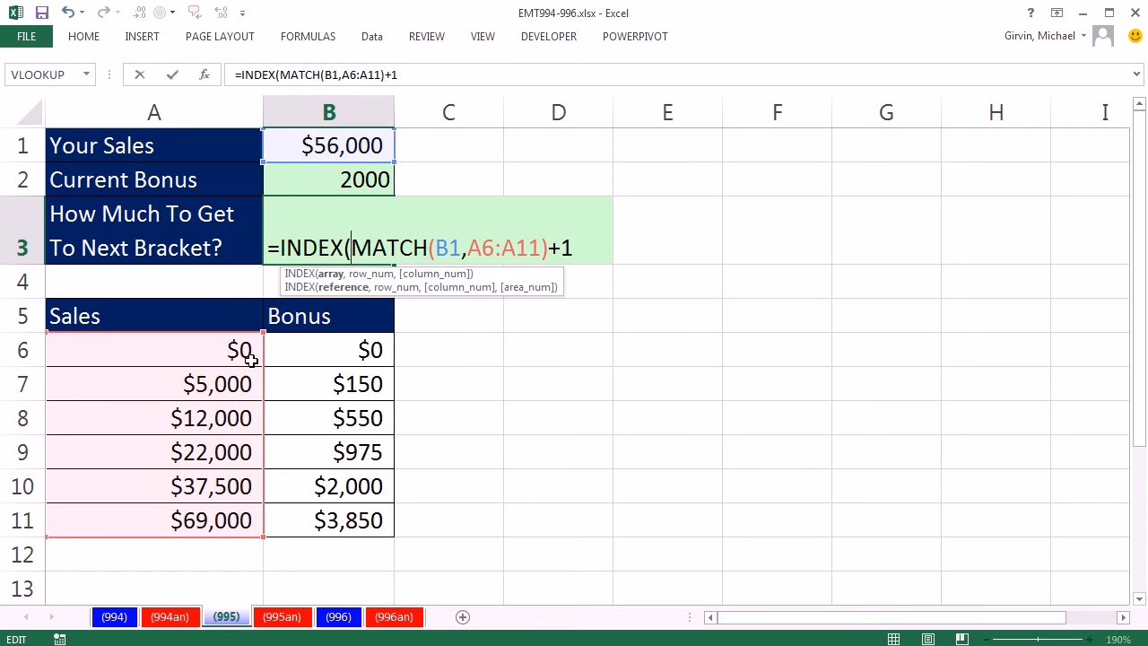
key(F2)
drag(174, 349, 174, 520)
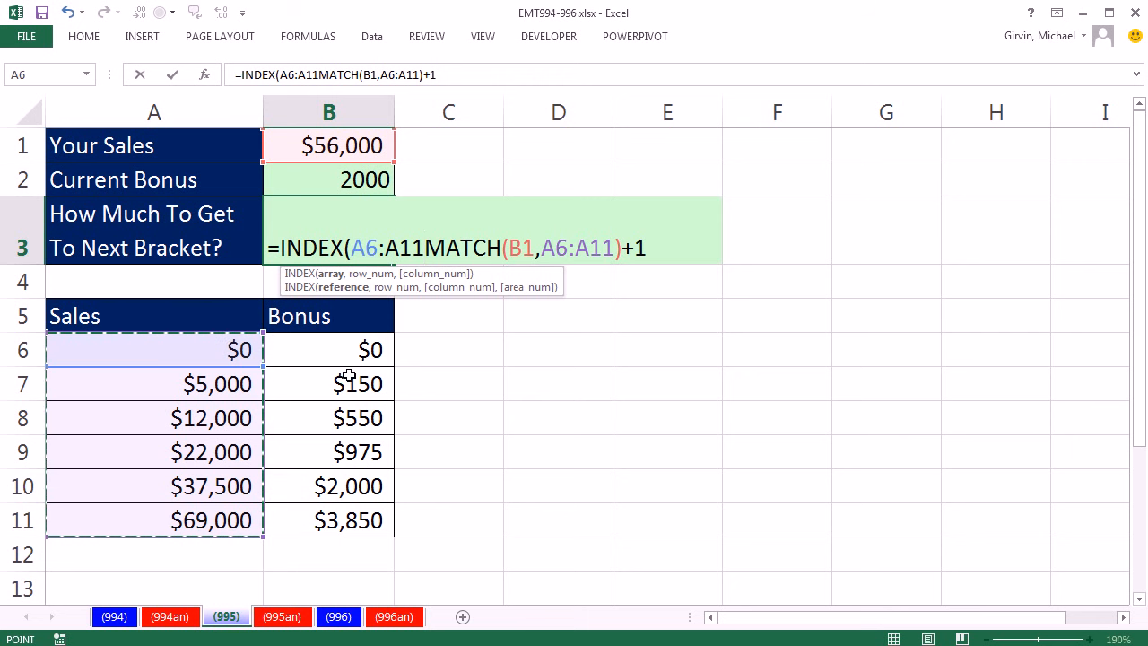
text(,)
click(398, 249)
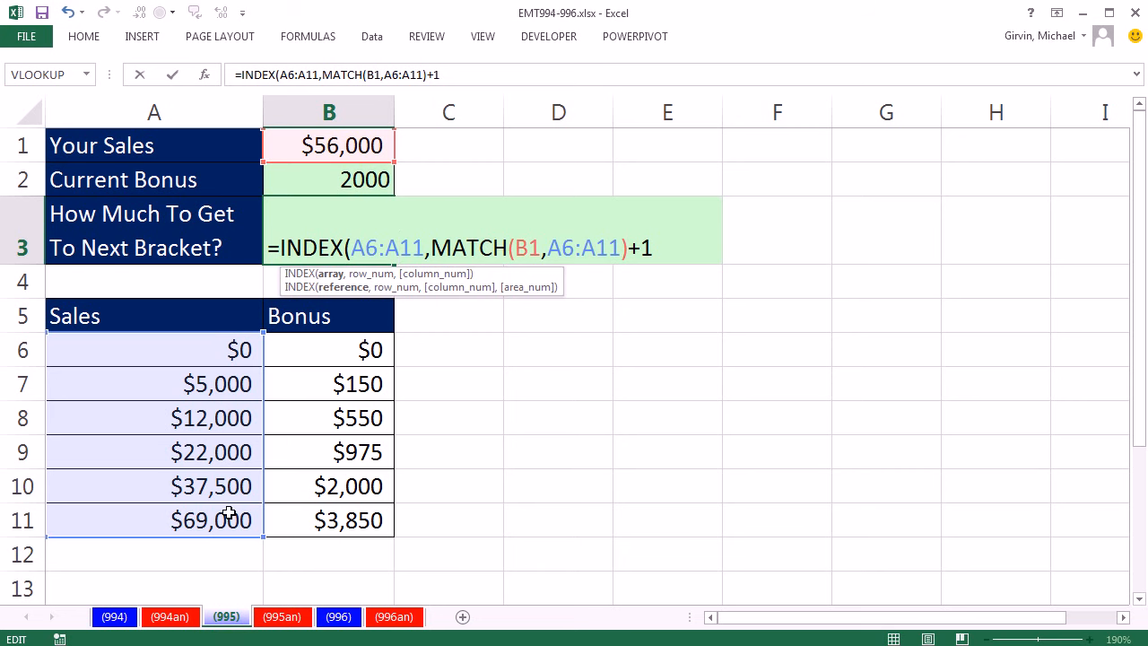
click(454, 248)
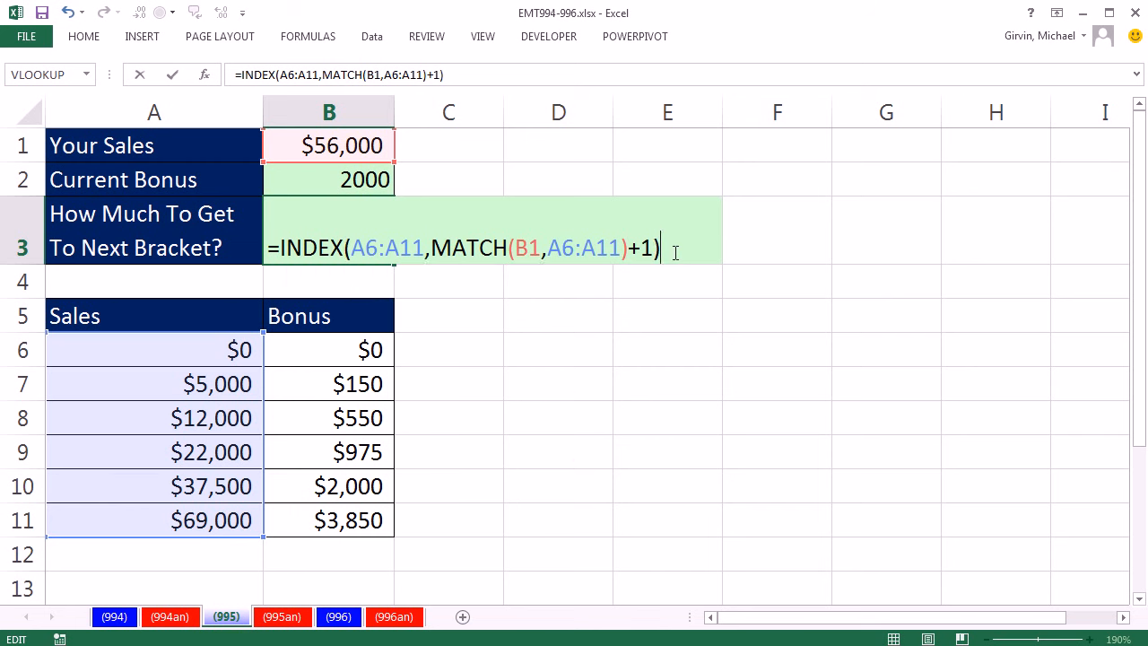
key(ctrl+Return)
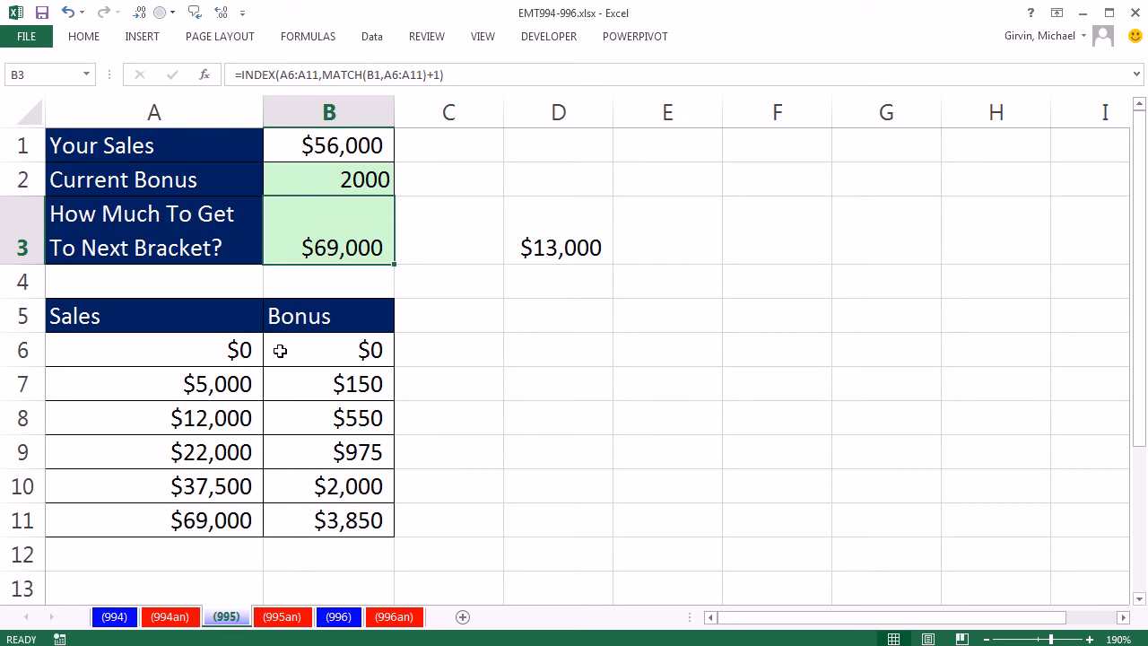
- Test the INDEX formula with sales of 2000 in B1, and undo the test value
click(313, 146)
text(2000)
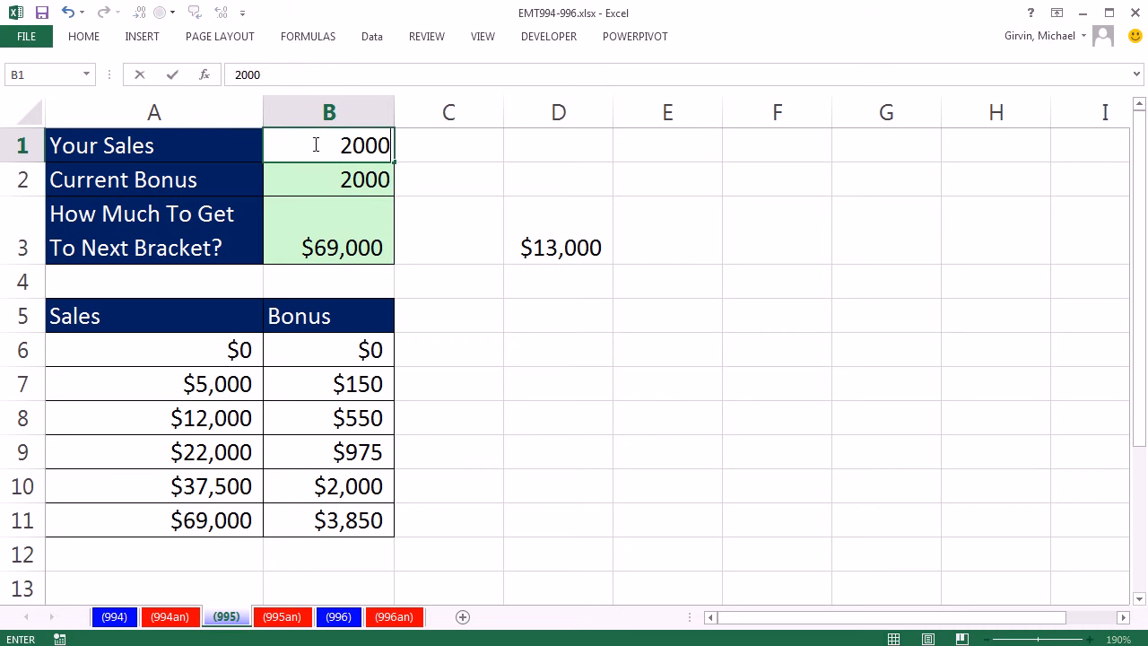
key(ctrl+Return)
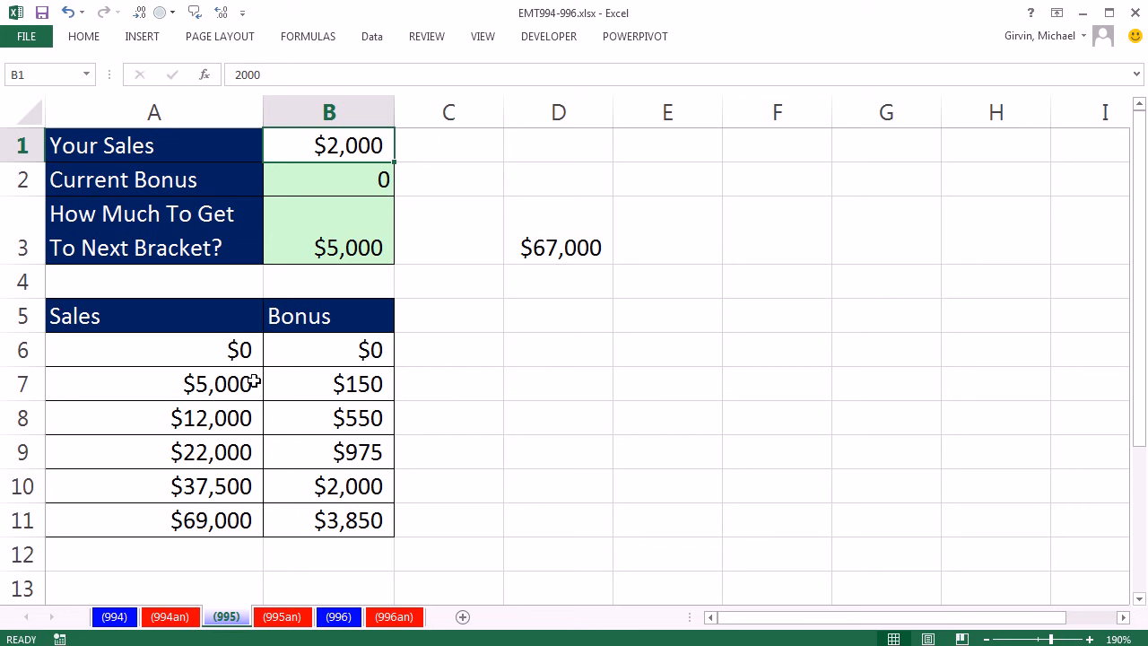
key(ctrl+z)
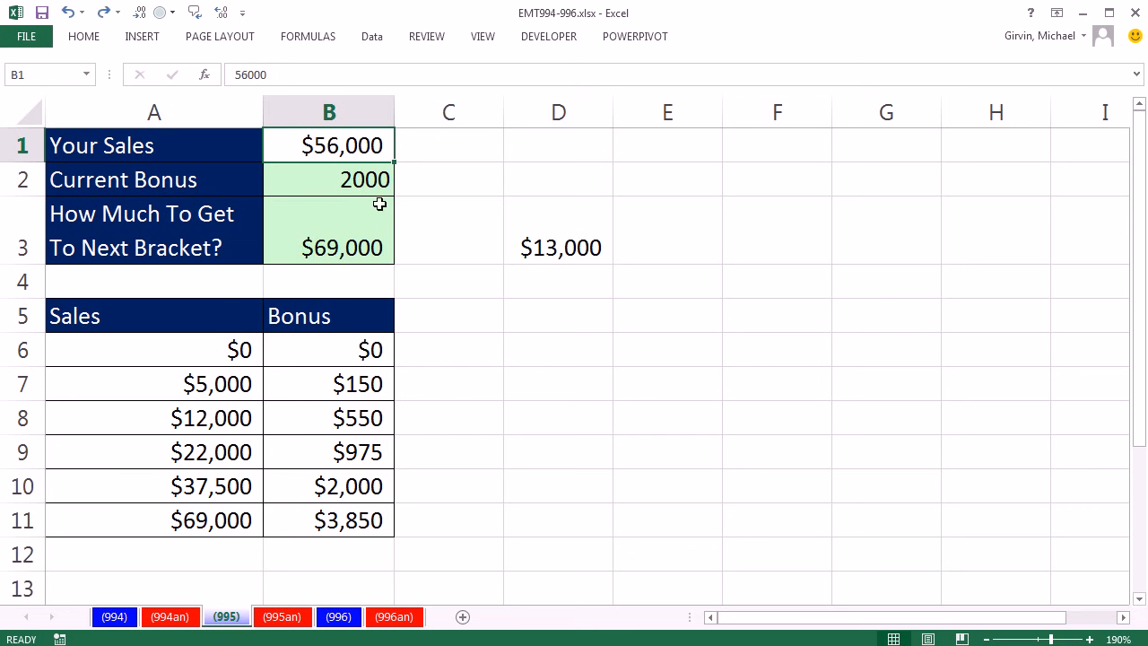
- Subtract the sales in B1 from the B3 lookup, making the formula =INDEX(A6:A11,MATCH(B1,A6:A11)+1)-B1
double_click(369, 235)
click(670, 247)
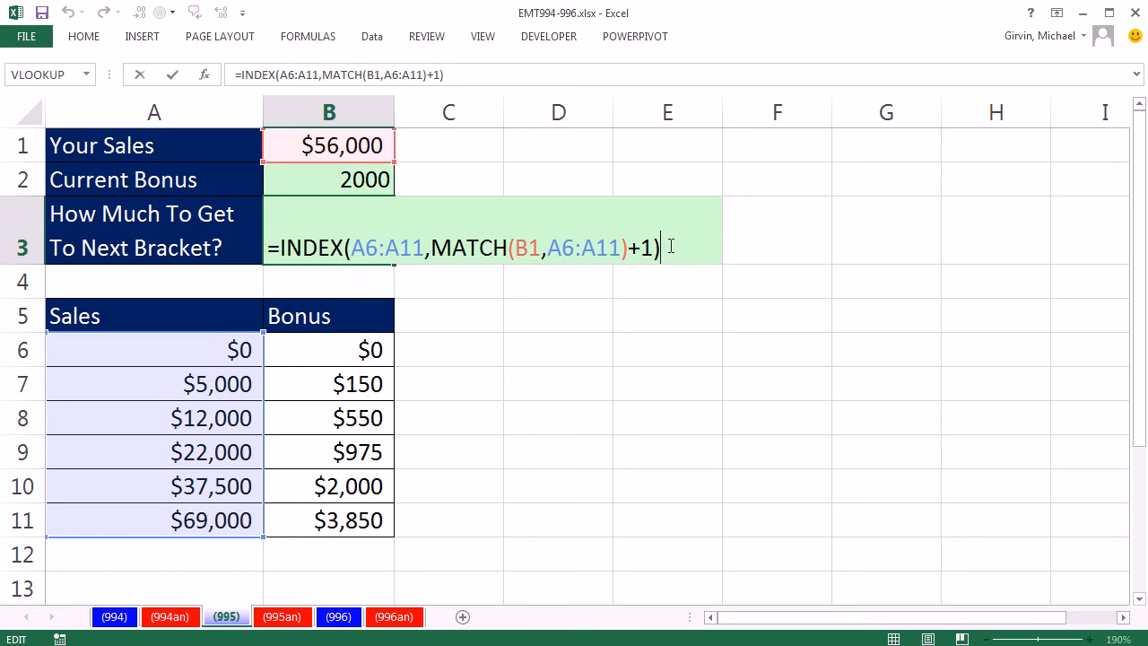
text(-)
click(340, 149)
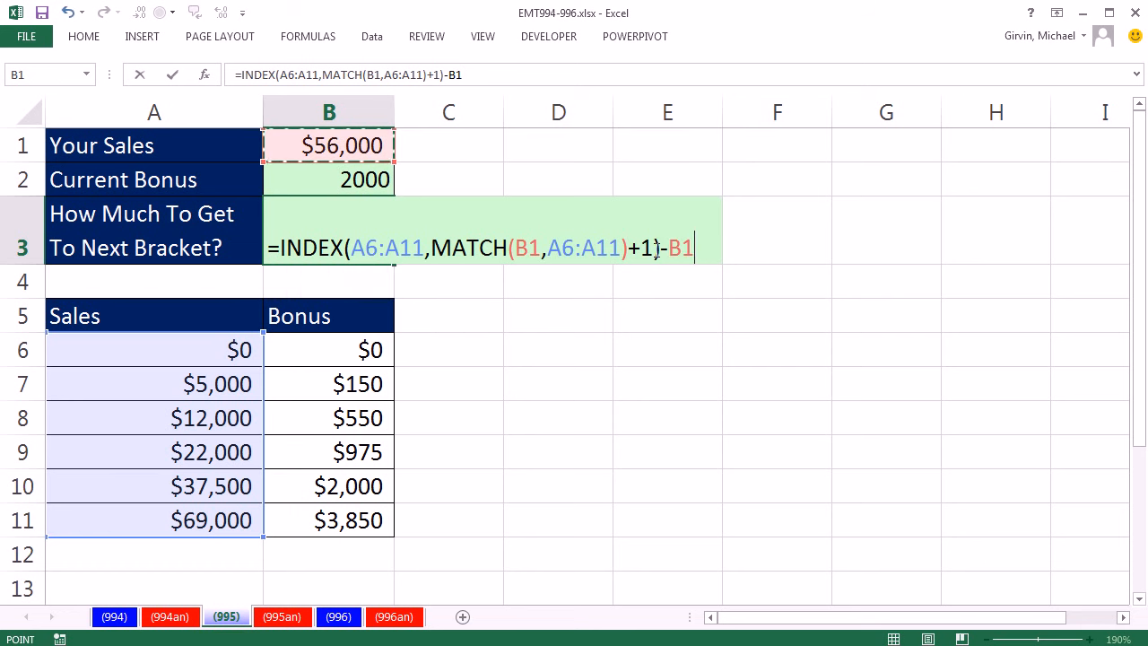
key(ctrl+Return)
- Set the sales amount in B1 to 2000 to test the finished formula, and open the formula in B3 for review
click(349, 145)
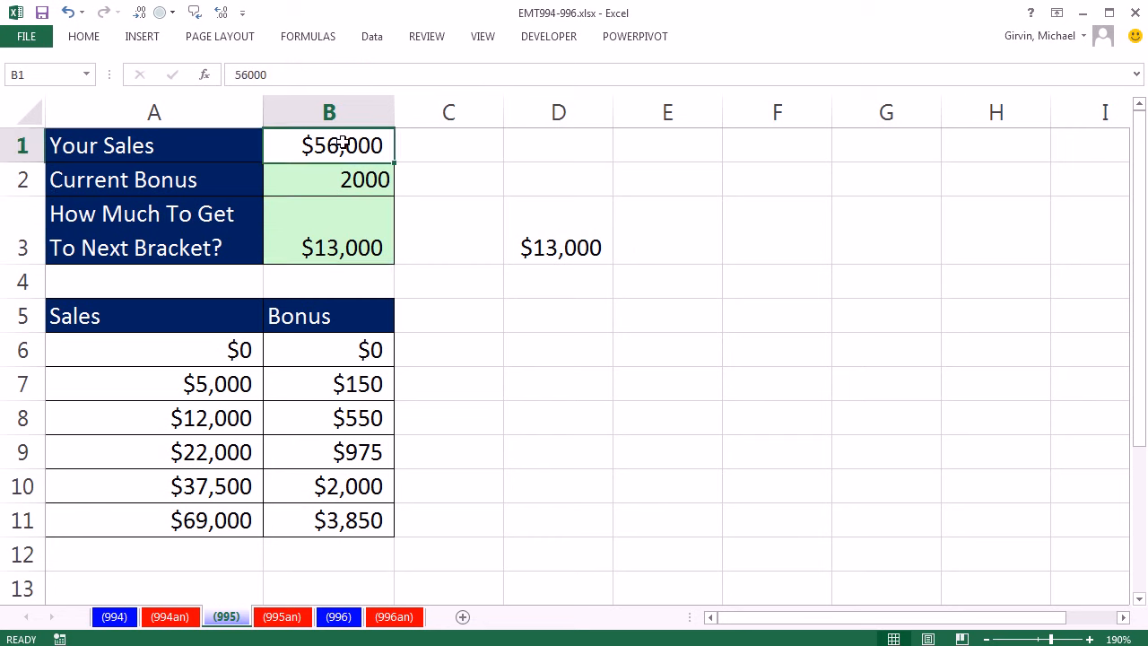
text(2000)
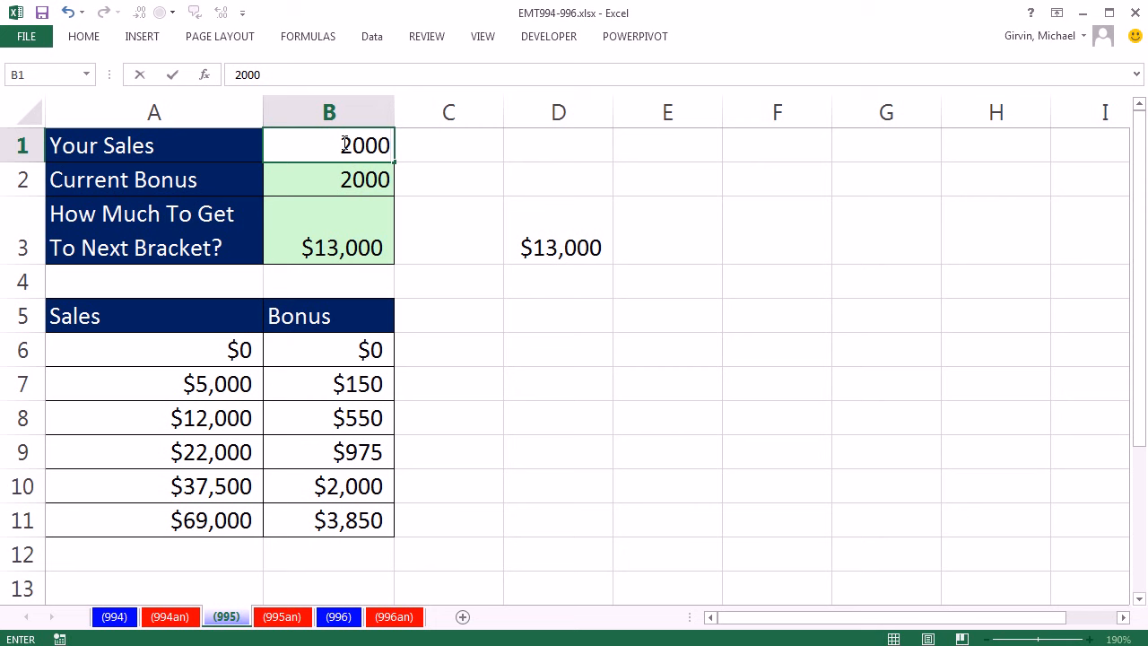
key(ctrl+Return)
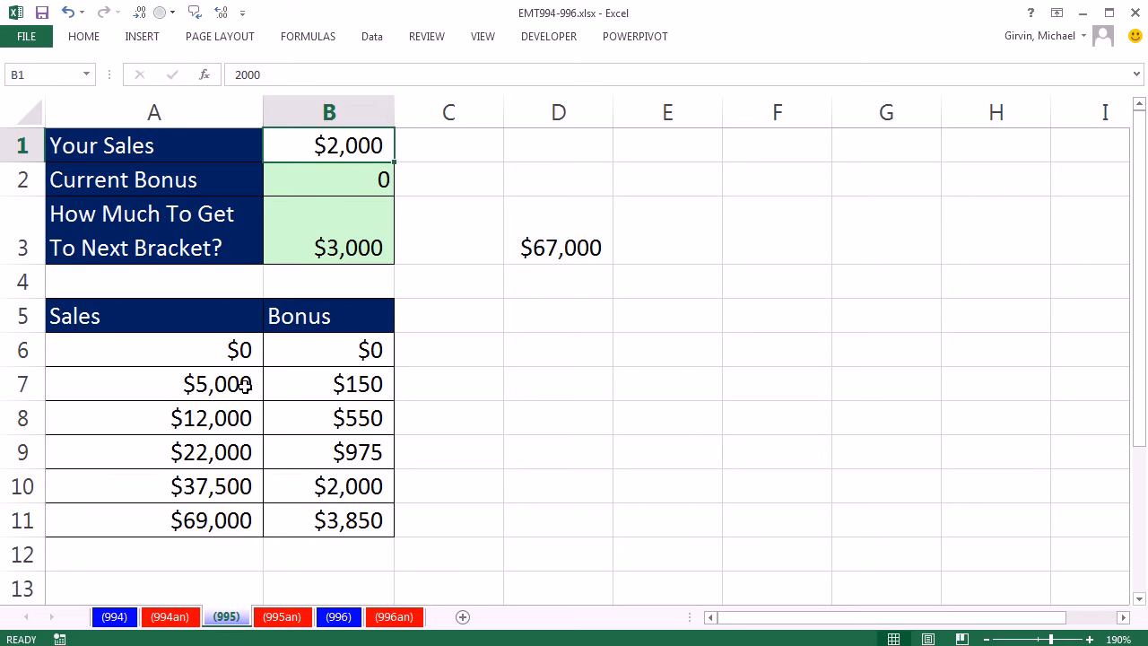
click(346, 223)
key(F2)
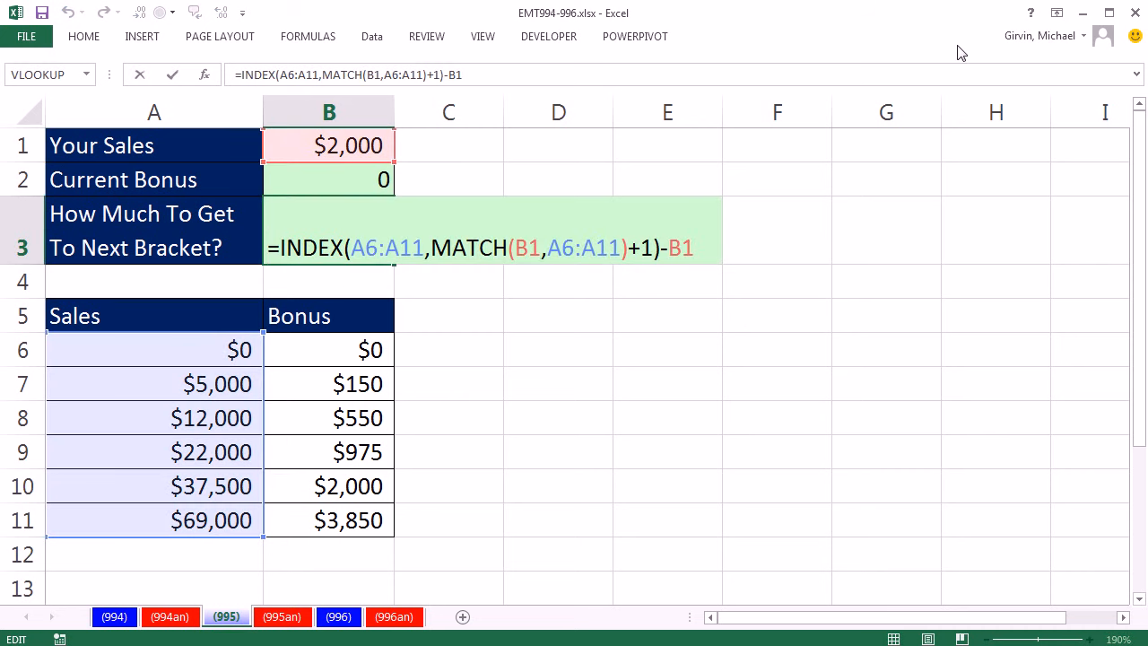